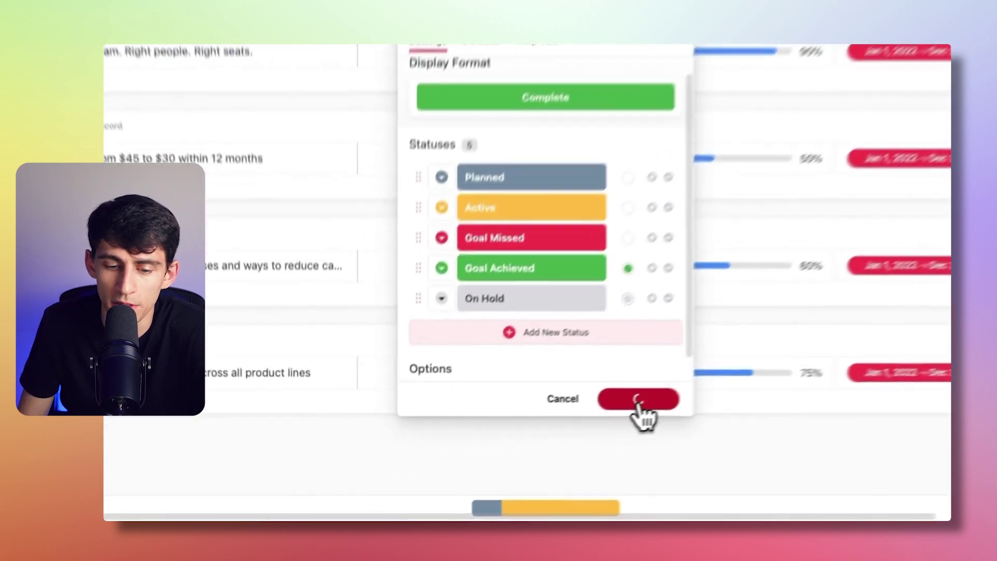
Step: Save the Status field settings and set the status of the goal at 90% achievement to Goal Achieved
left_click(495, 450)
left_click(606, 119)
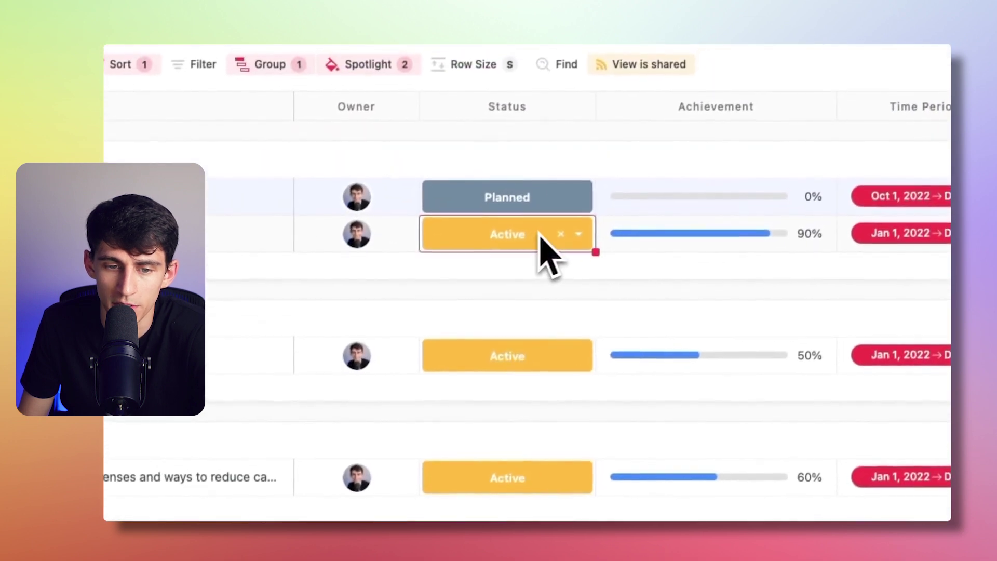
left_click(650, 120)
left_click(502, 391)
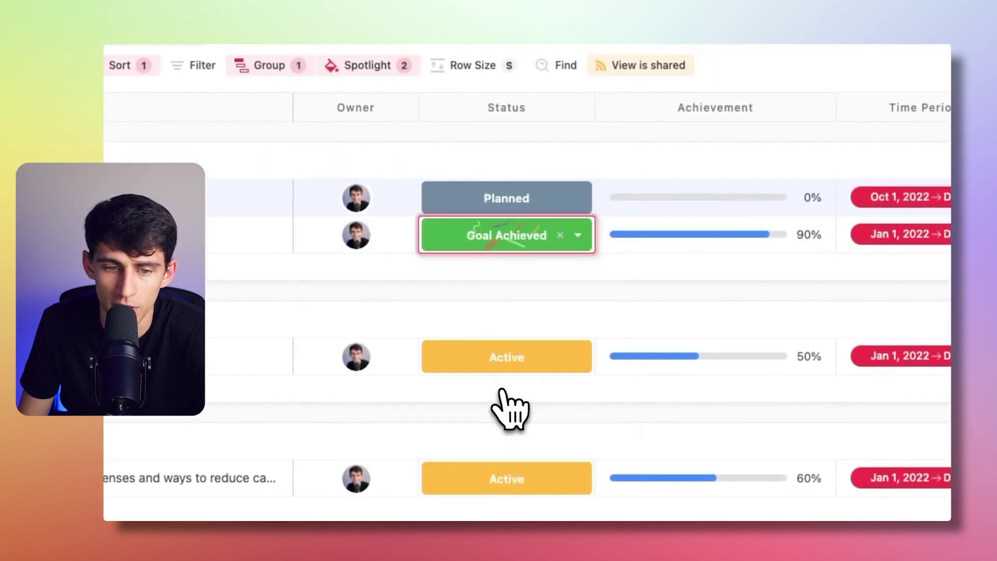
Step: Set the status of the planned goal with the October 1, 2022 start date to On Hold
left_click(571, 201)
left_click(578, 198)
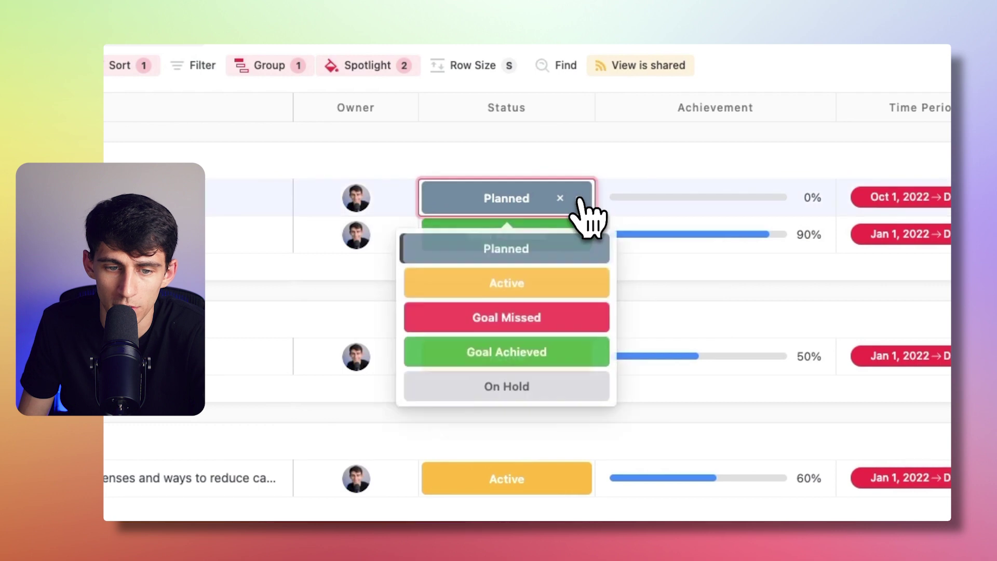
left_click(521, 379)
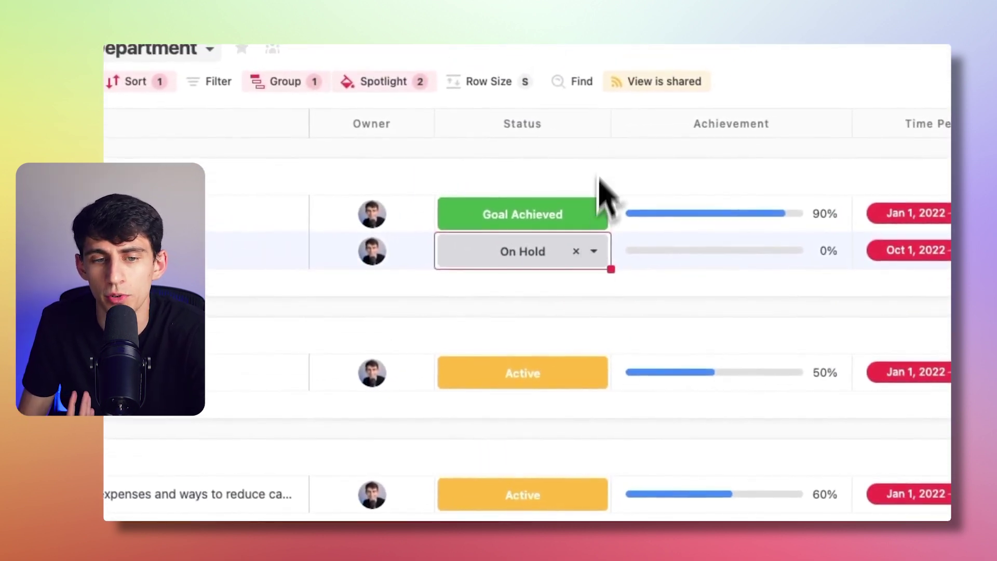
Step: Modify the Status field's settings, renaming the On Hold option to Cancelled
left_click(600, 124)
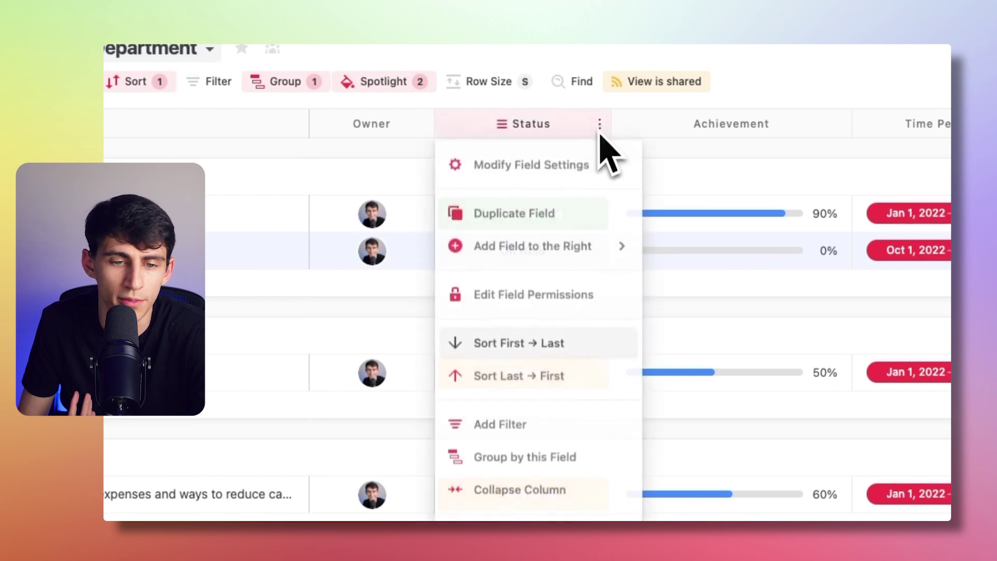
left_click(562, 172)
scroll(519, 364, "down", 5)
left_click(499, 325)
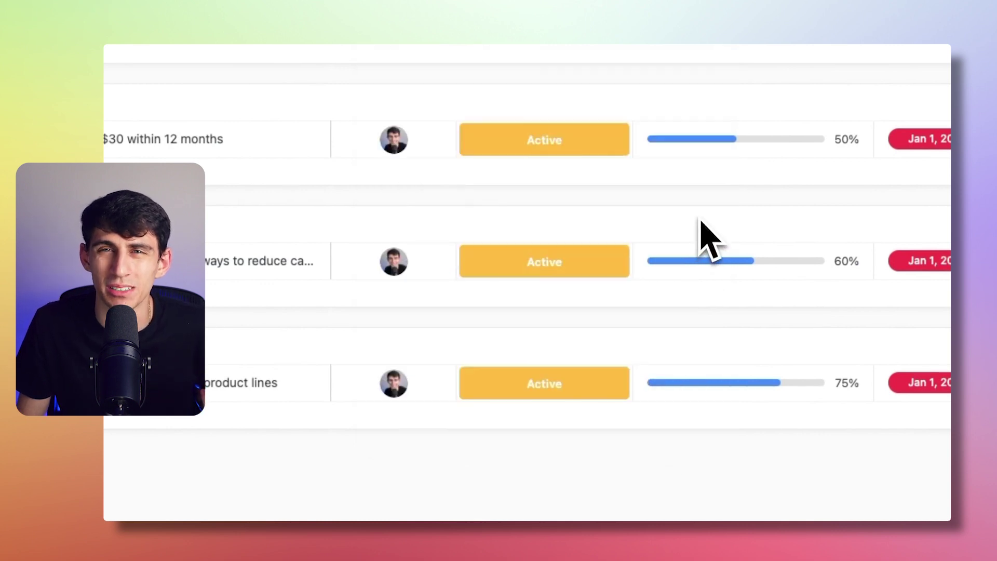
Step: Add a new orange On Hold option to the Status field and assign it to the goal at 50% achievement
scroll(675, 228, "up", 5)
left_click(493, 174)
left_click(480, 214)
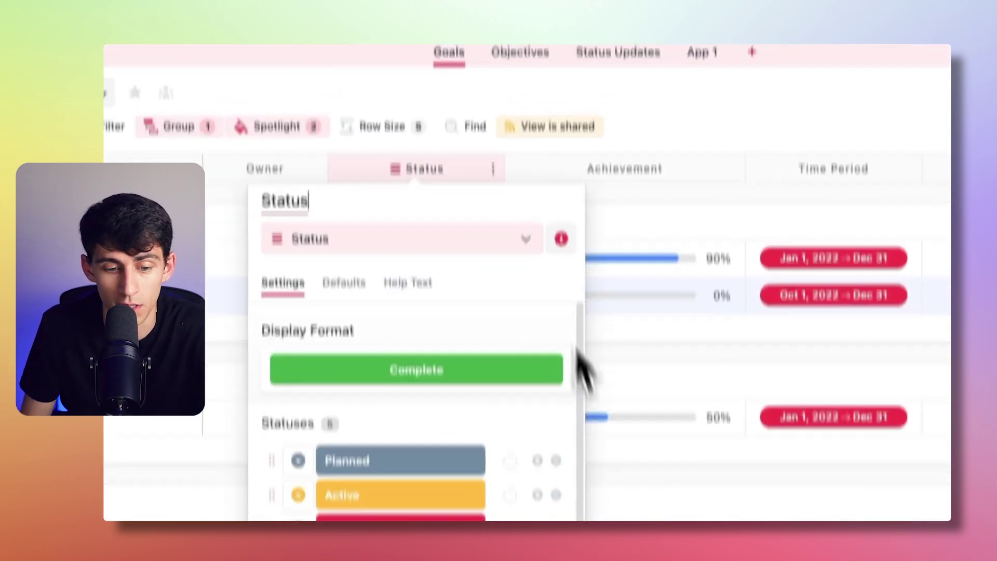
scroll(585, 361, "down", 5)
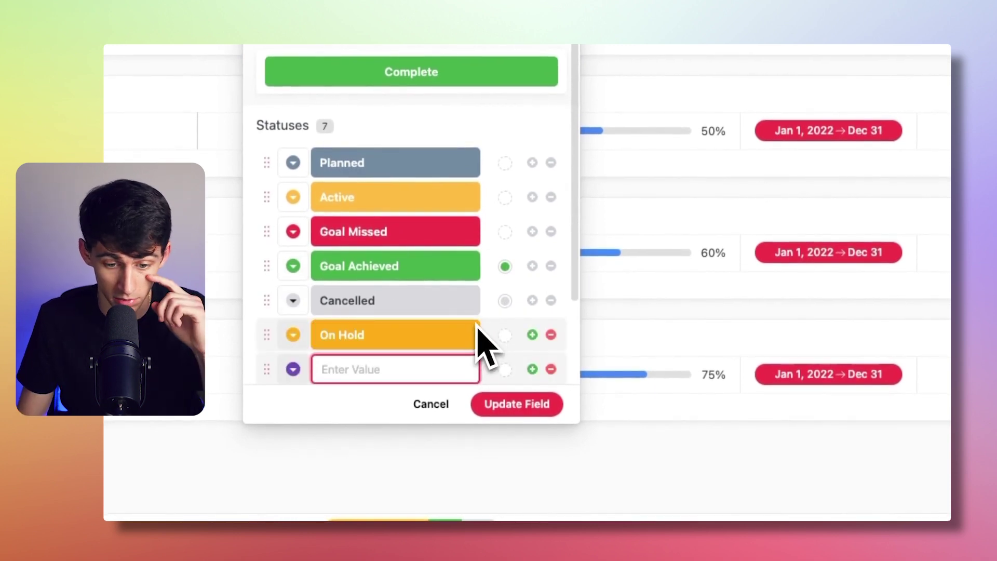
left_click(504, 335)
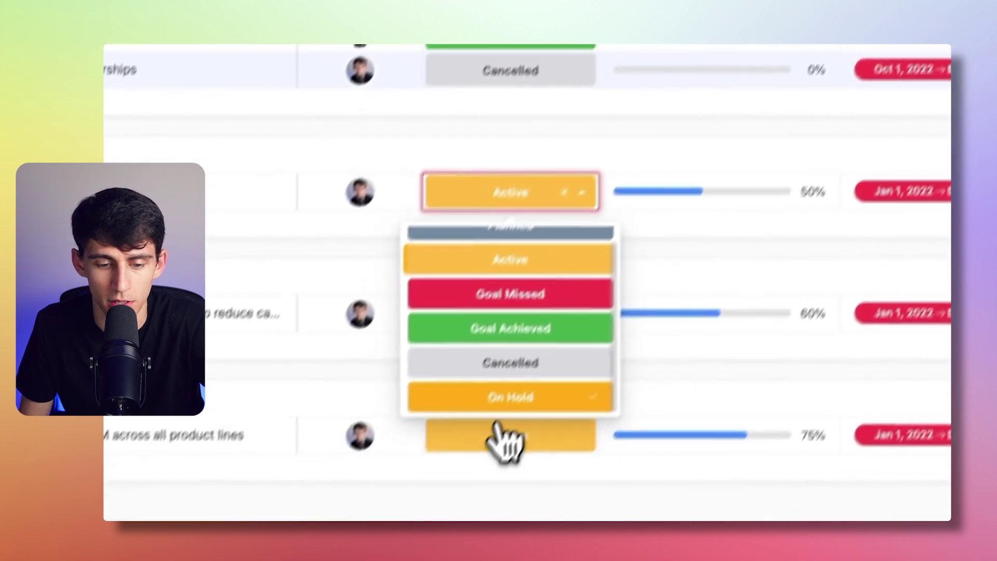
left_click(488, 398)
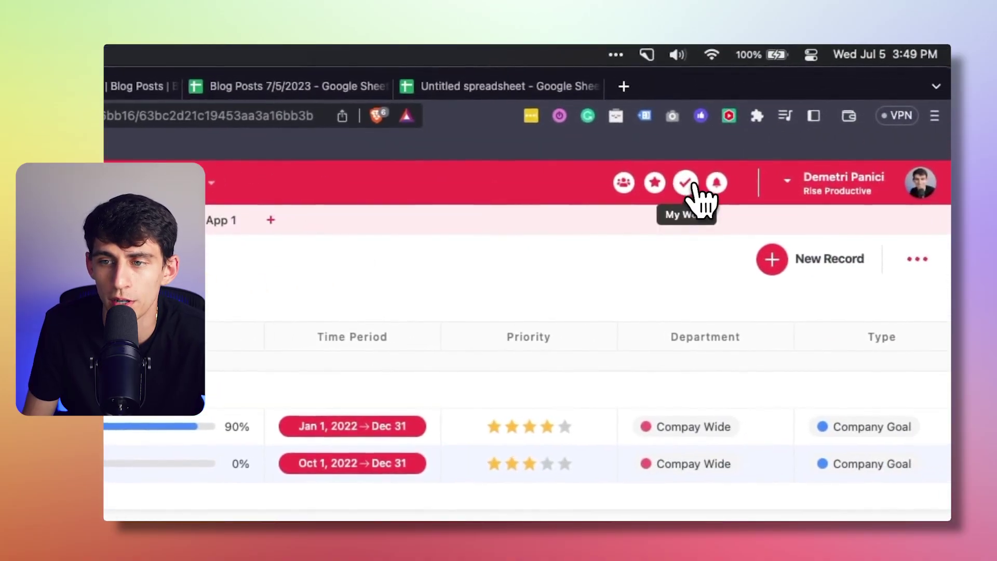
Step: Review the priorities, statuses and due dates of the assignments in My Work, closing the list when done
left_click(690, 187)
scroll(618, 363, "down", 3)
scroll(614, 383, "up", 3)
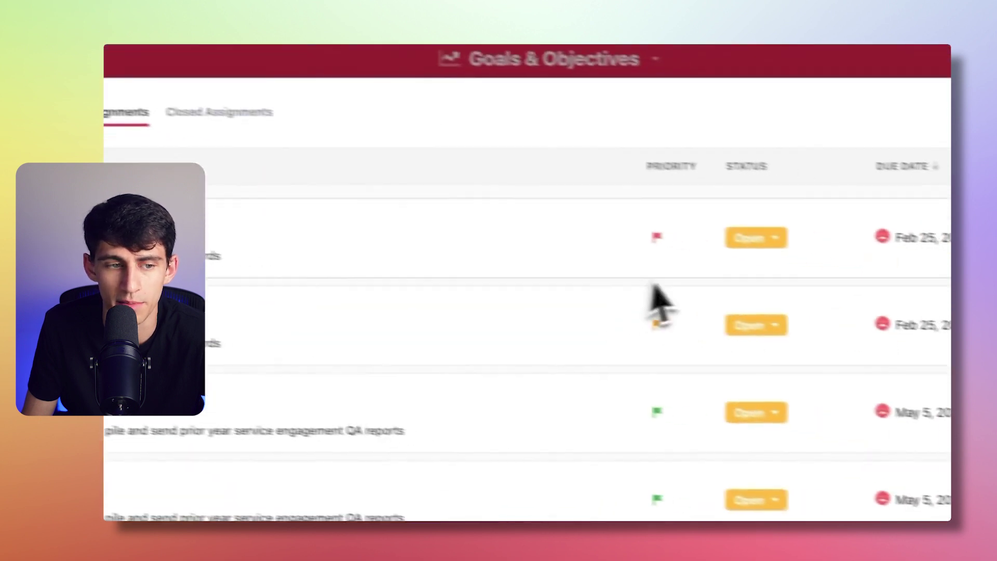
key("Escape")
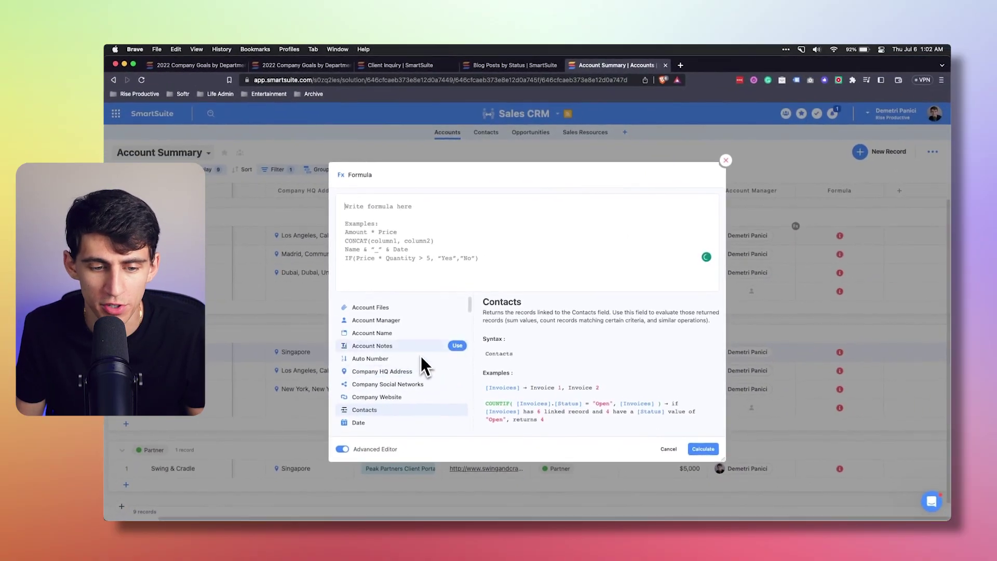
Step: Browse the fields available in the Sales CRM formula editor and show the Accounts app
scroll(421, 359, "down", 5)
mouse_move(420, 353)
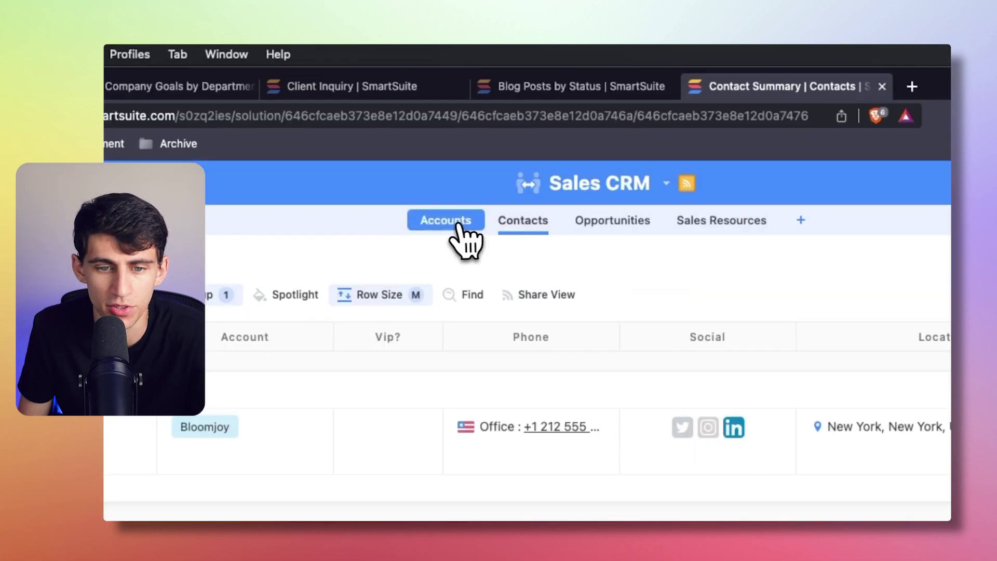
left_click(459, 134)
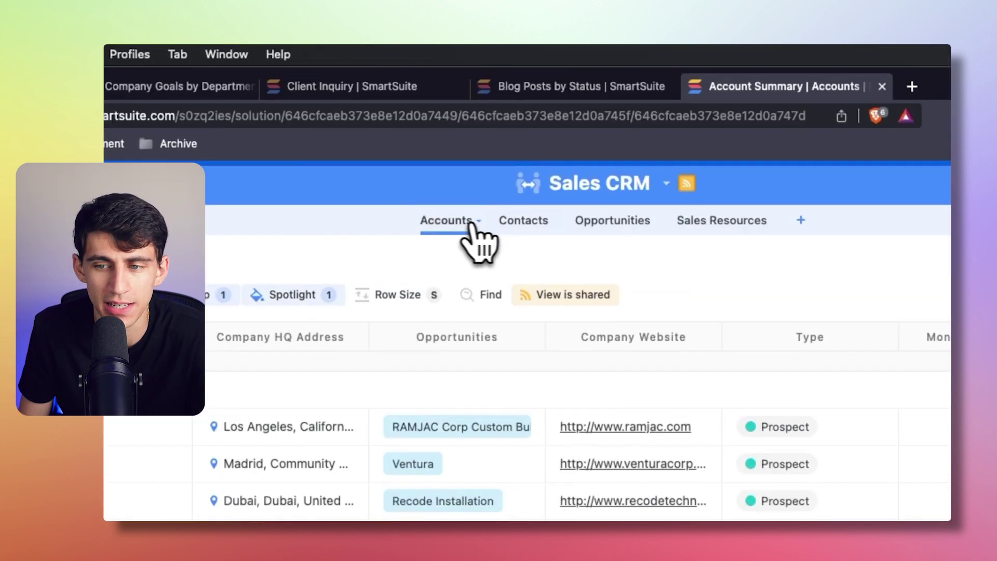
Step: Add a Lookup field to the Contacts app that pulls Monthly Revenue through the linked Account field
left_click(514, 230)
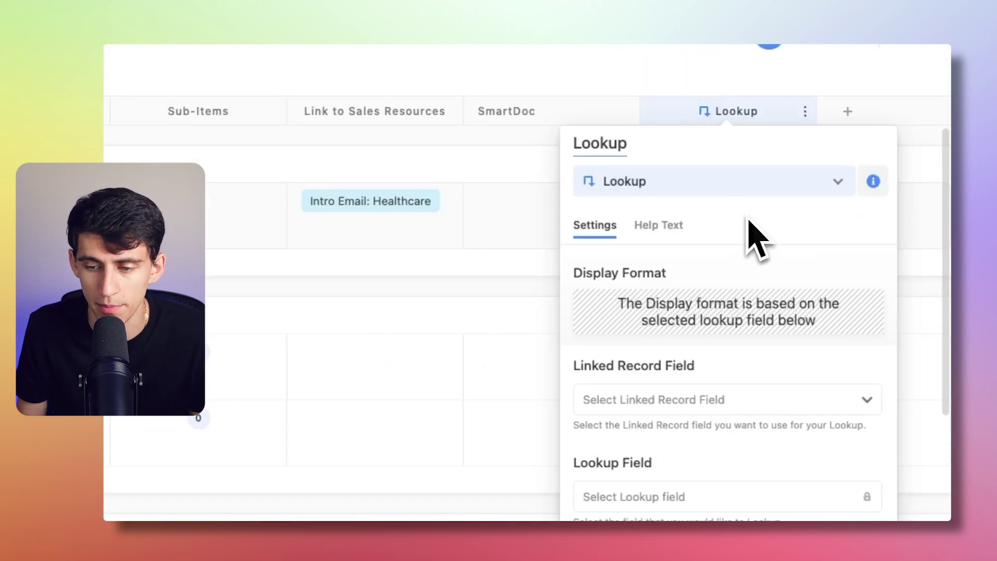
left_click(675, 400)
scroll(657, 364, "down", 5)
left_click(643, 269)
left_click(652, 260)
type("rev")
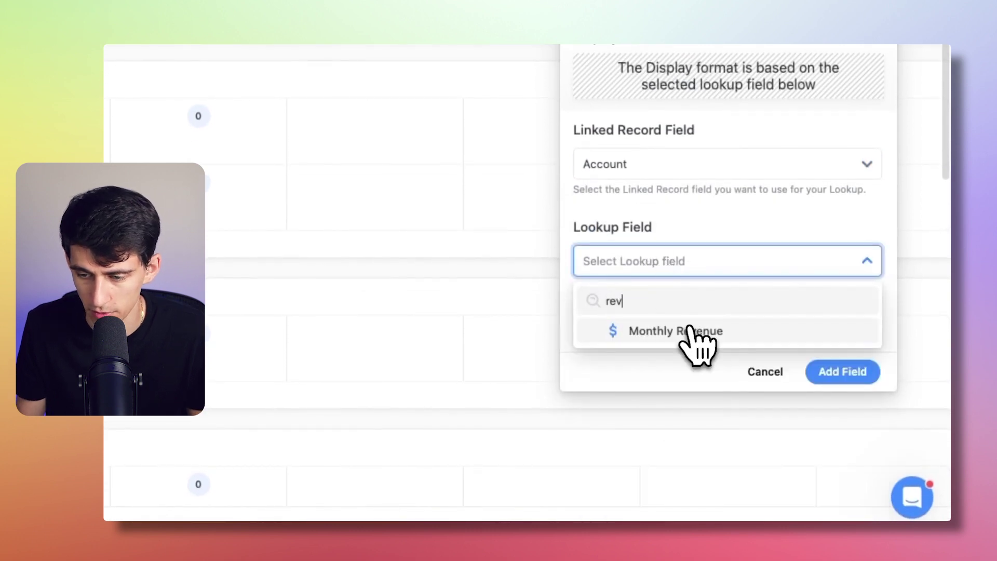
left_click(689, 331)
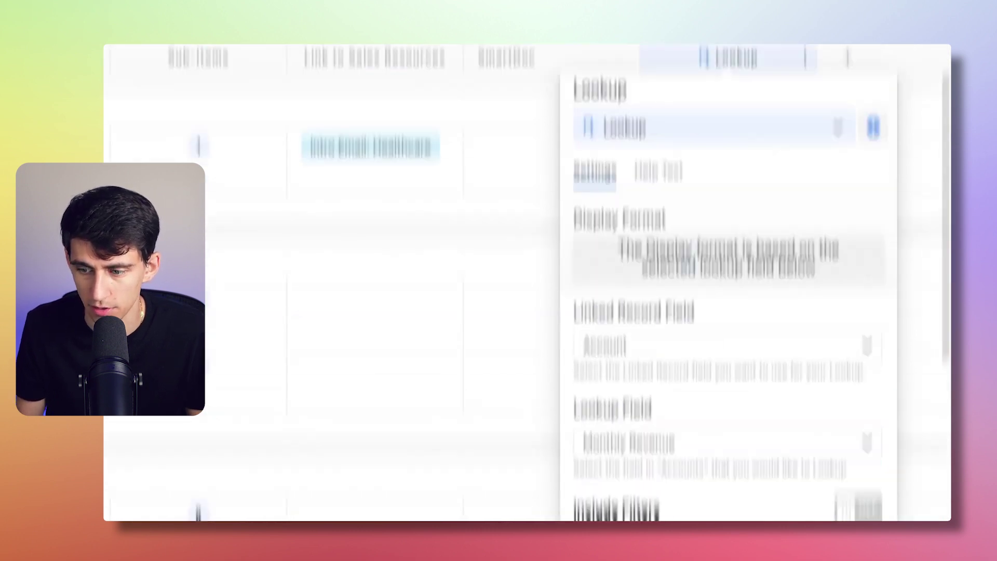
left_click(805, 162)
left_click(766, 202)
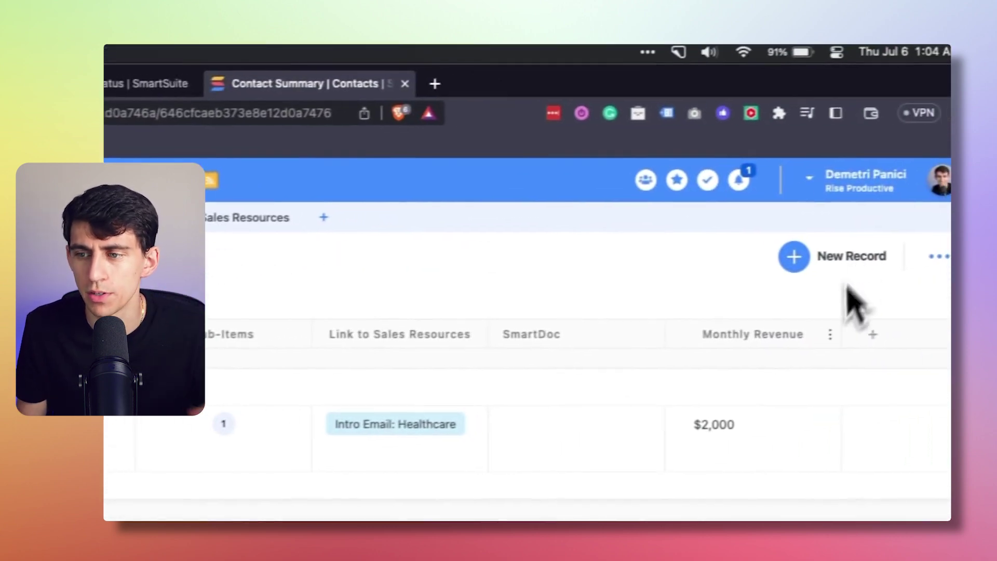
Step: Add a Formula field to Contacts using the Advanced Editor, with CONCAT applied to the Monthly Revenue field
left_click(873, 334)
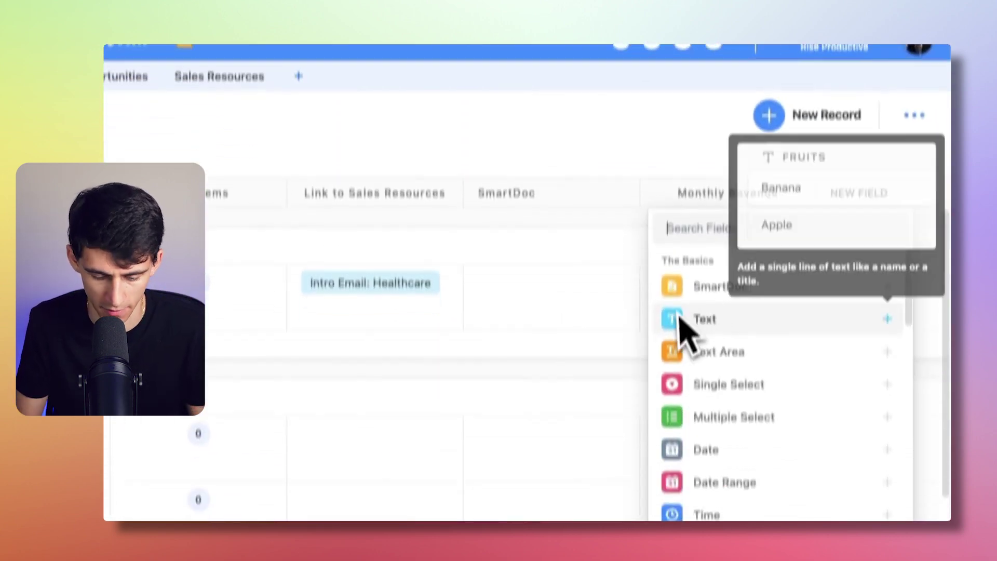
type("t")
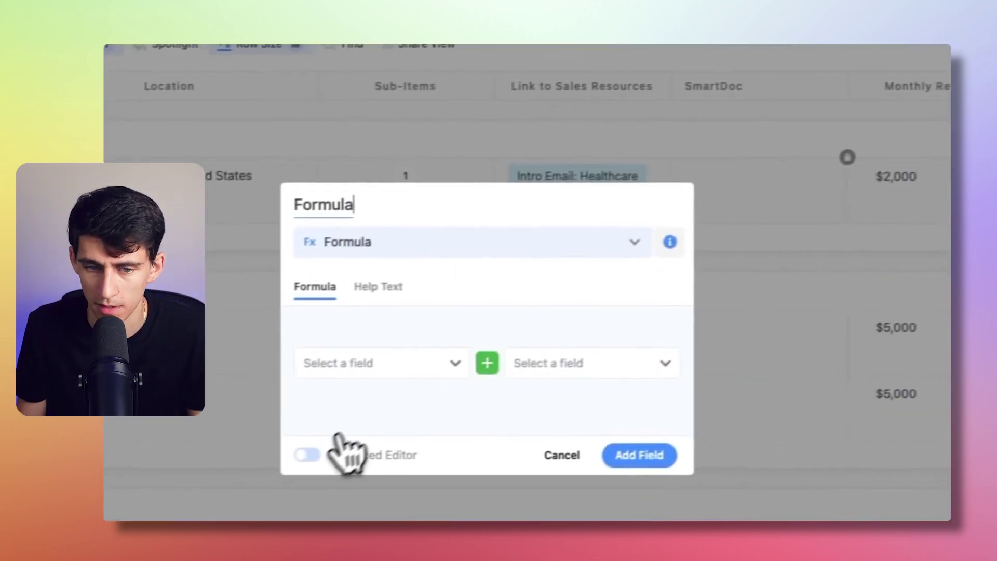
left_click(311, 453)
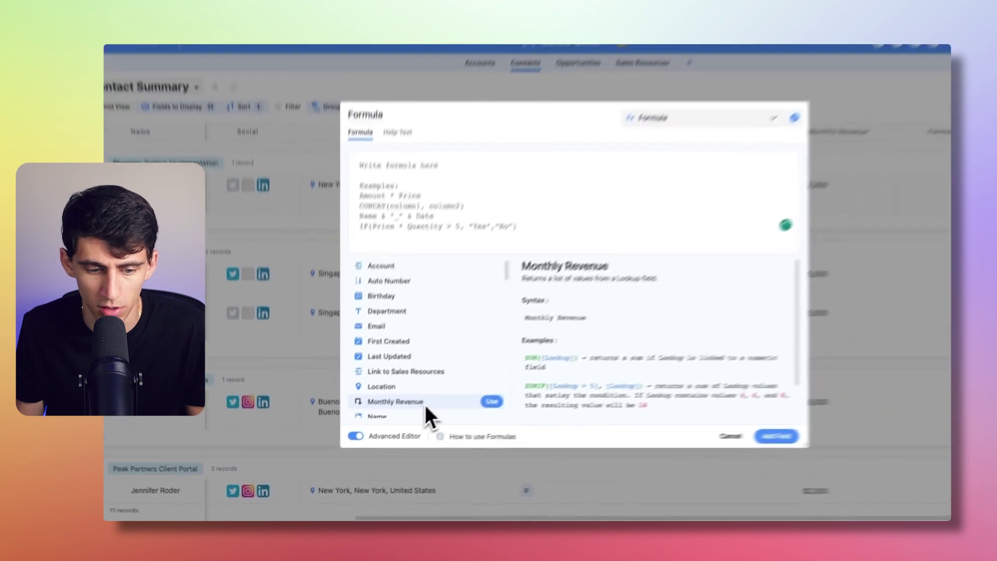
type("concat(")
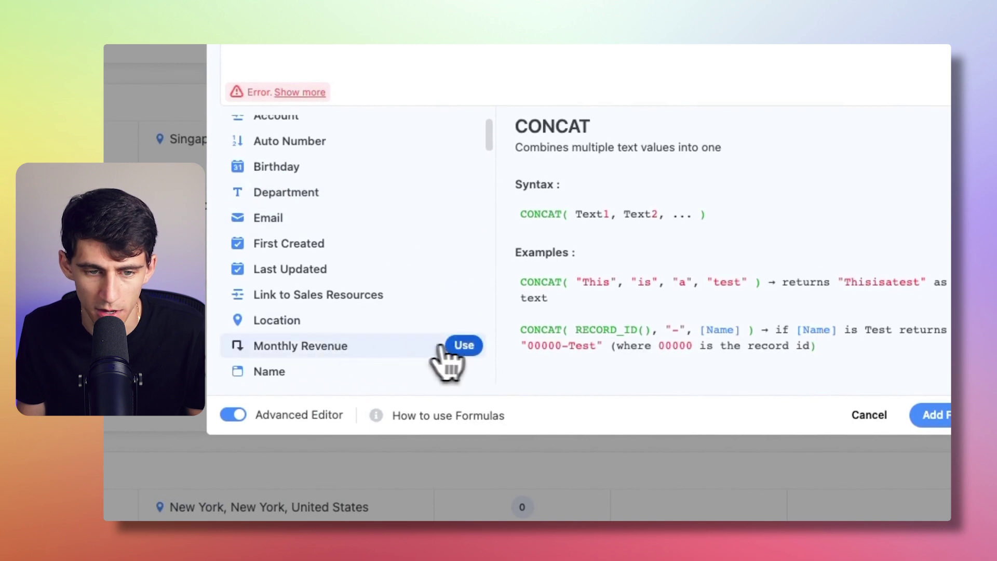
left_click(462, 345)
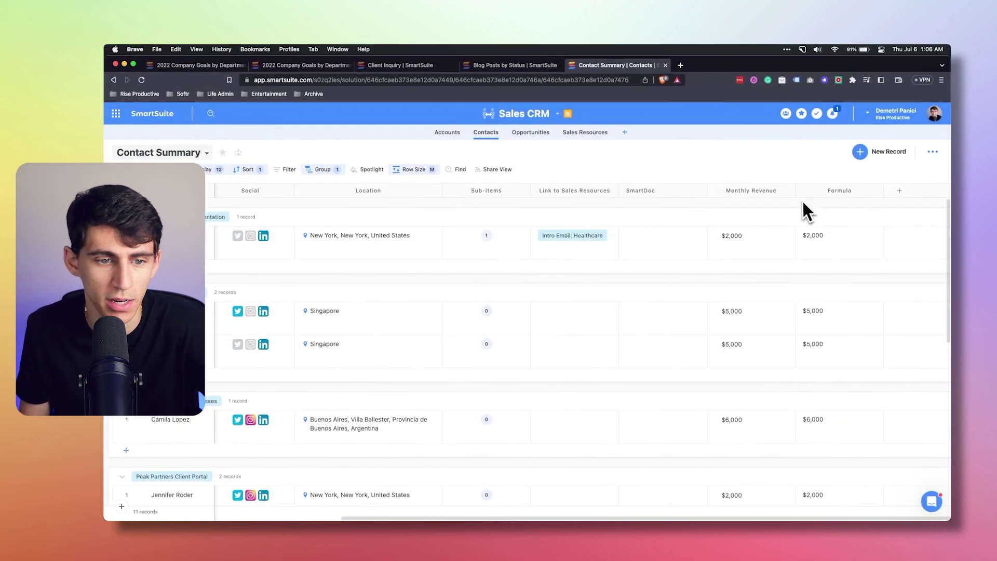
Step: Link another contact record to the RAMJAC account in the Accounts app
left_click(447, 132)
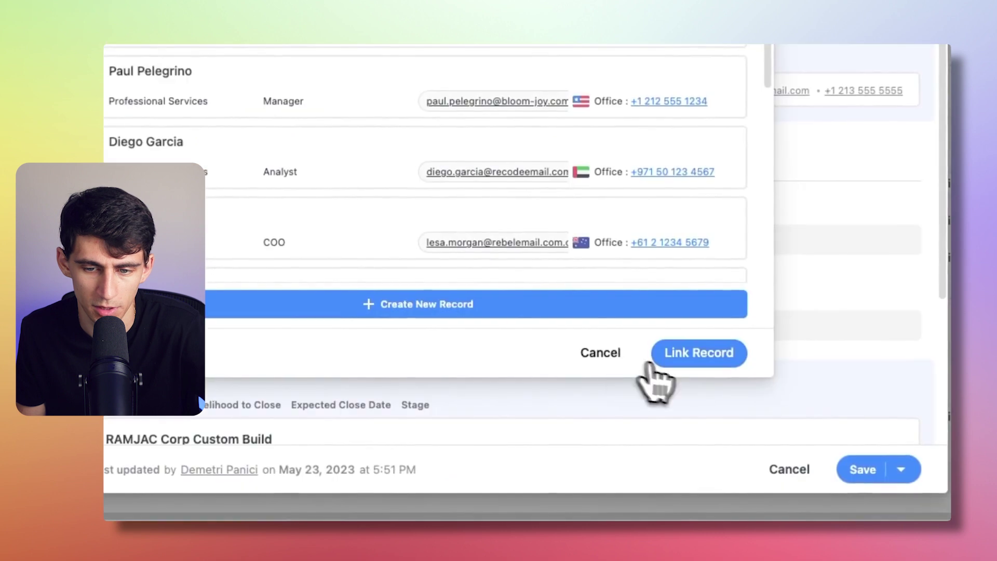
left_click(654, 359)
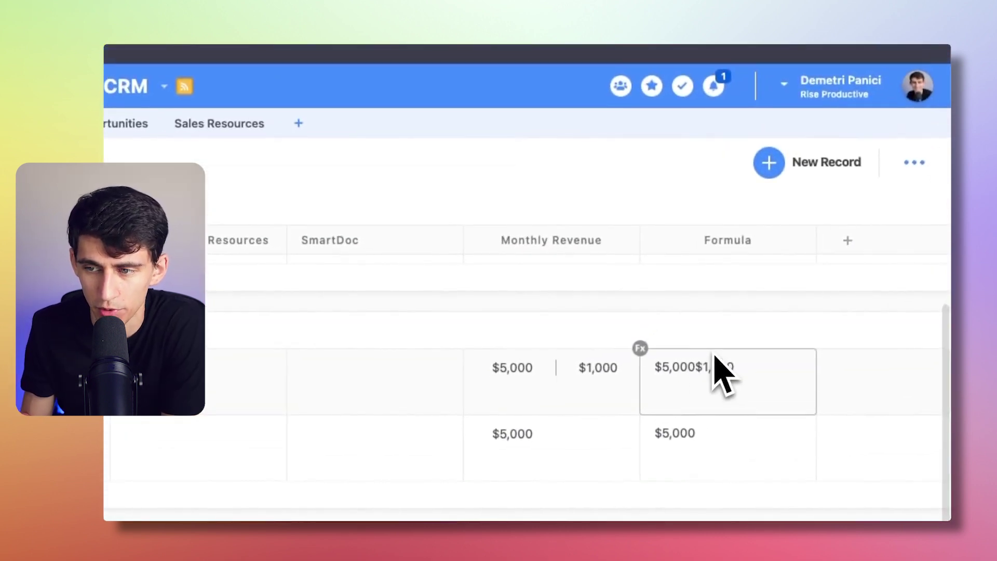
Step: Change the Contacts Formula field to a SUMIF that adds only Monthly Revenue values greater than 2000
left_click(805, 241)
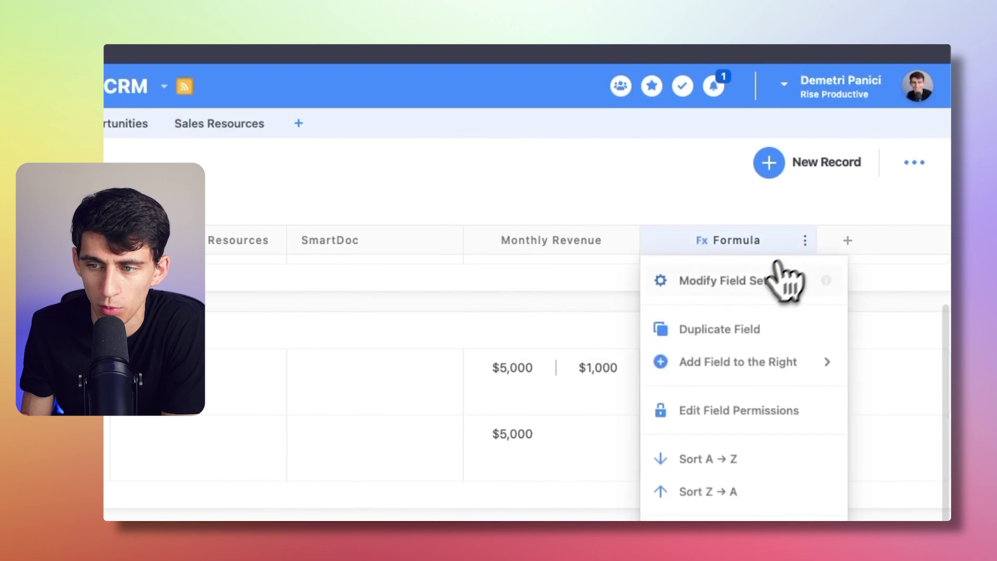
left_click(753, 283)
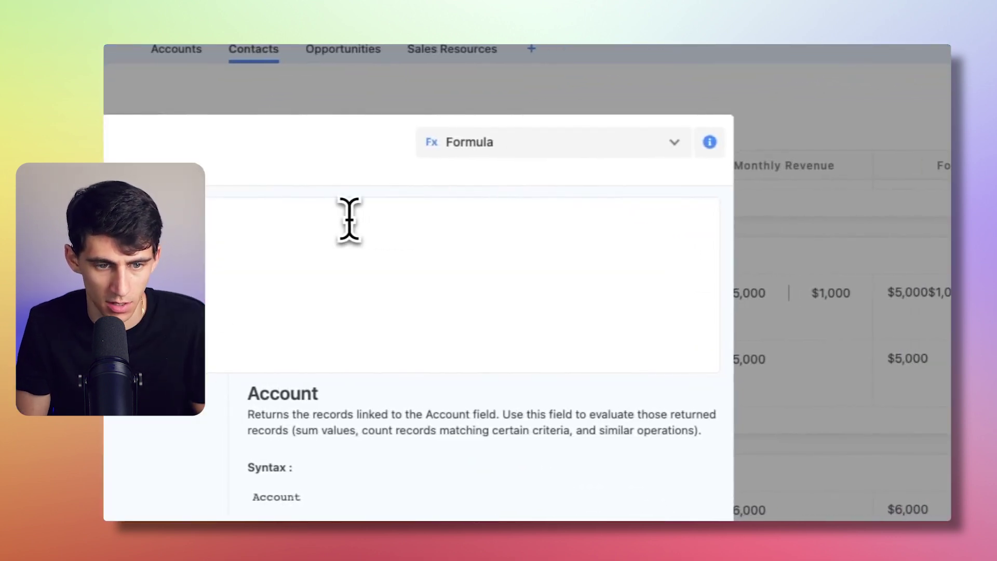
type("SUM")
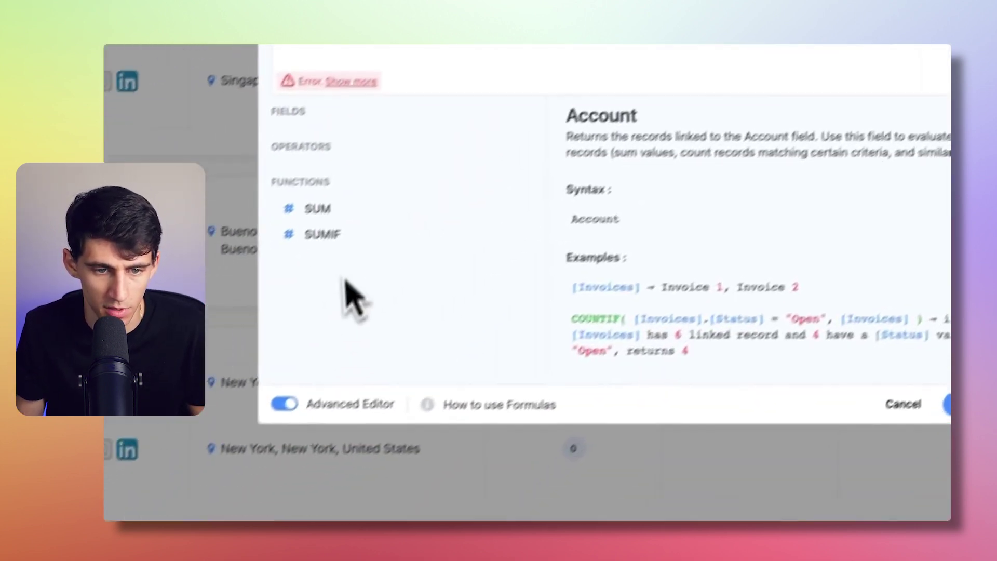
left_click(469, 239)
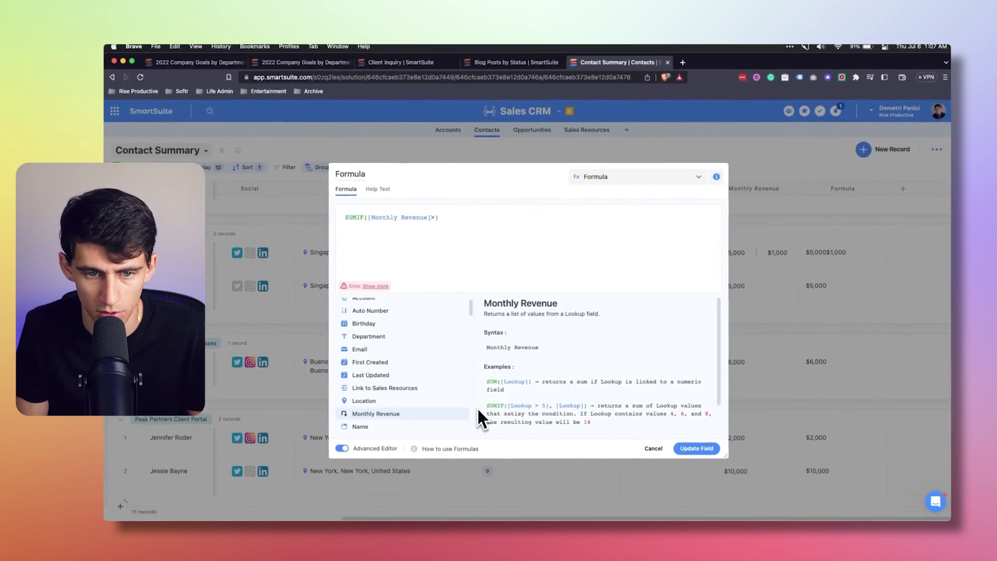
type(">2000")
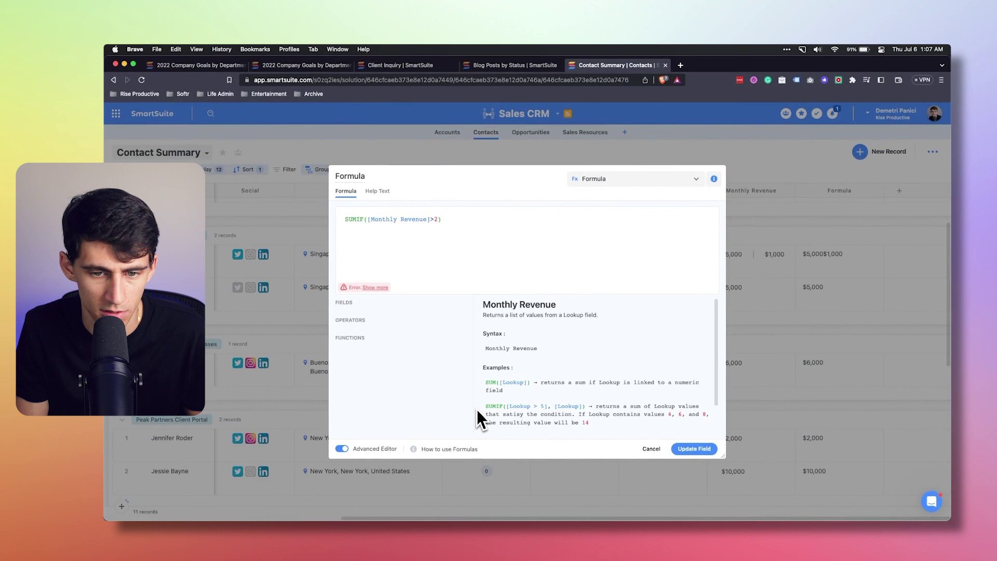
type(",")
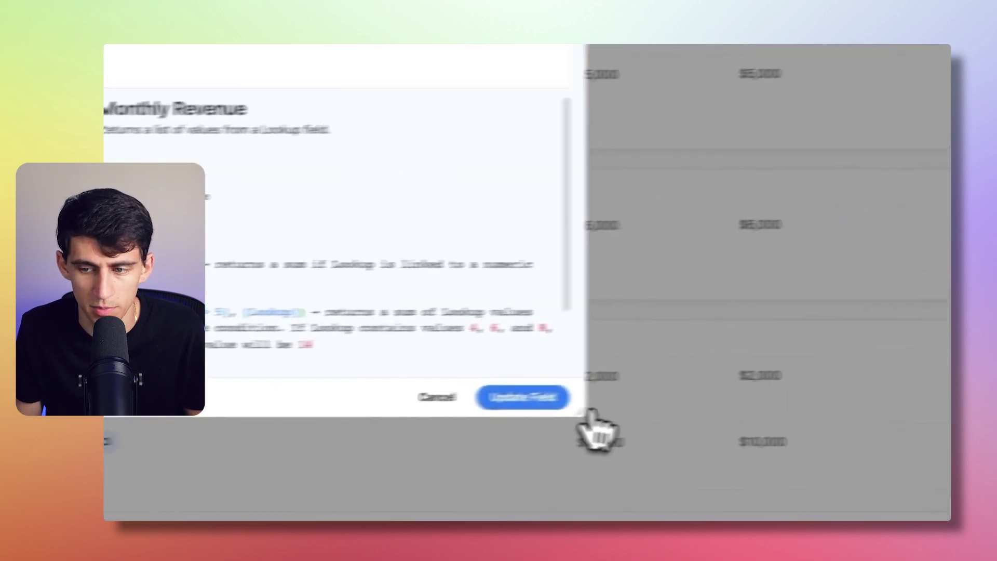
left_click(701, 448)
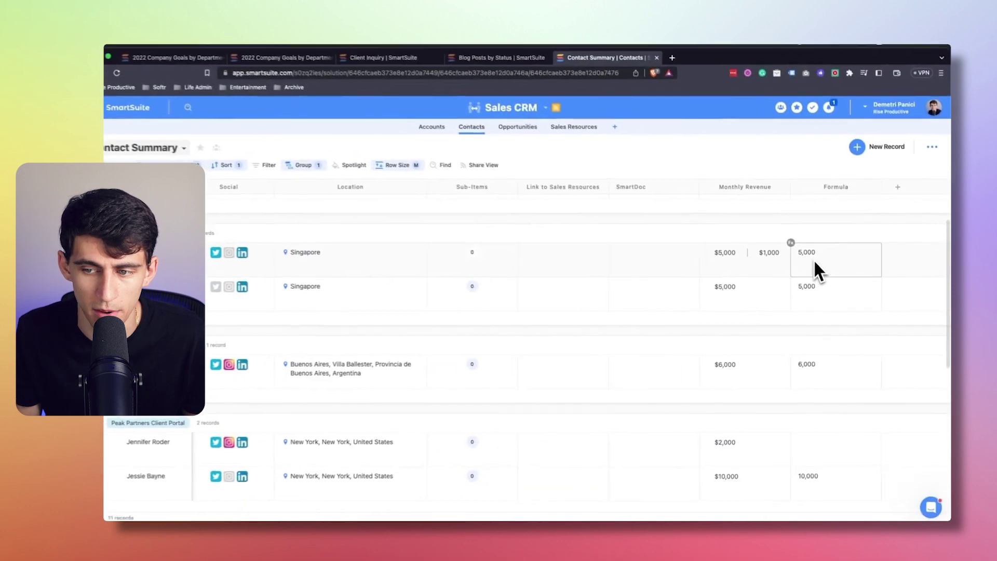
left_click(768, 258)
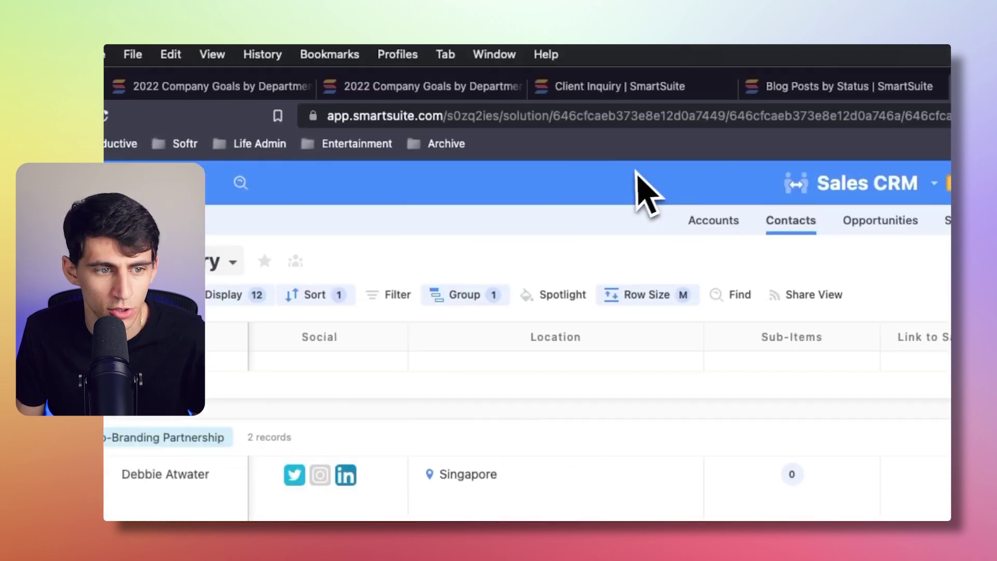
Step: Set the records in the Contacts app to be called Contact
left_click(311, 301)
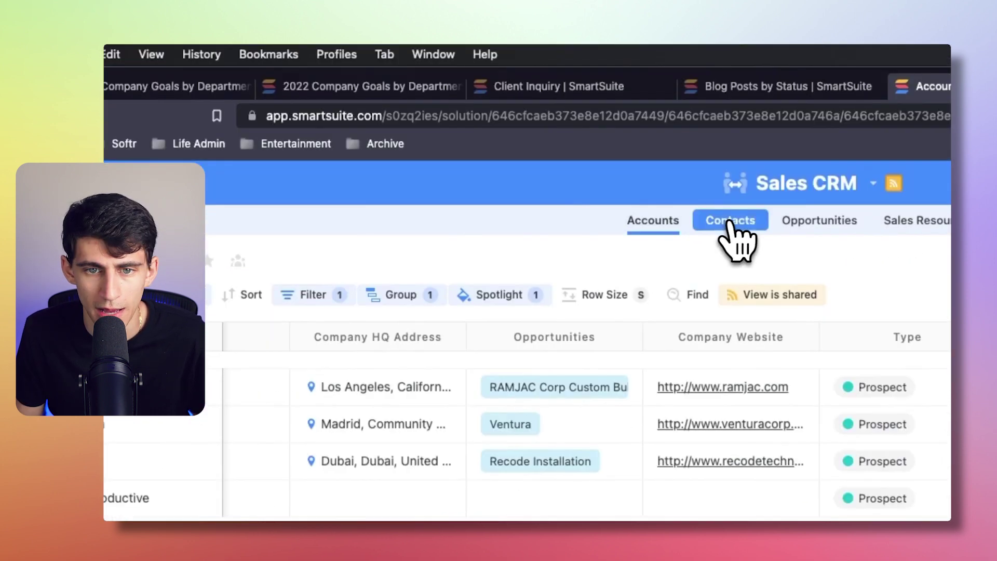
left_click(862, 180)
left_click(861, 181)
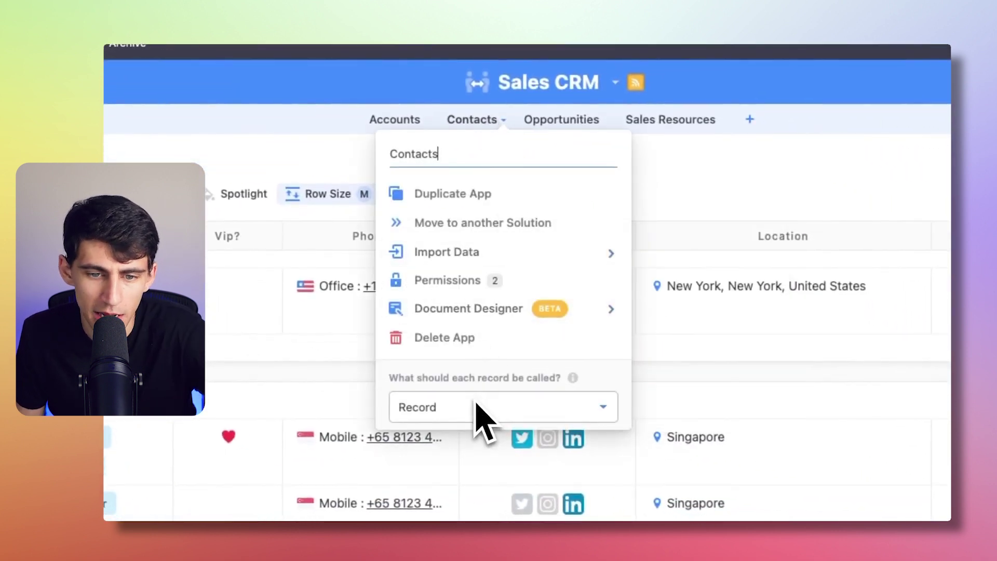
left_click(590, 406)
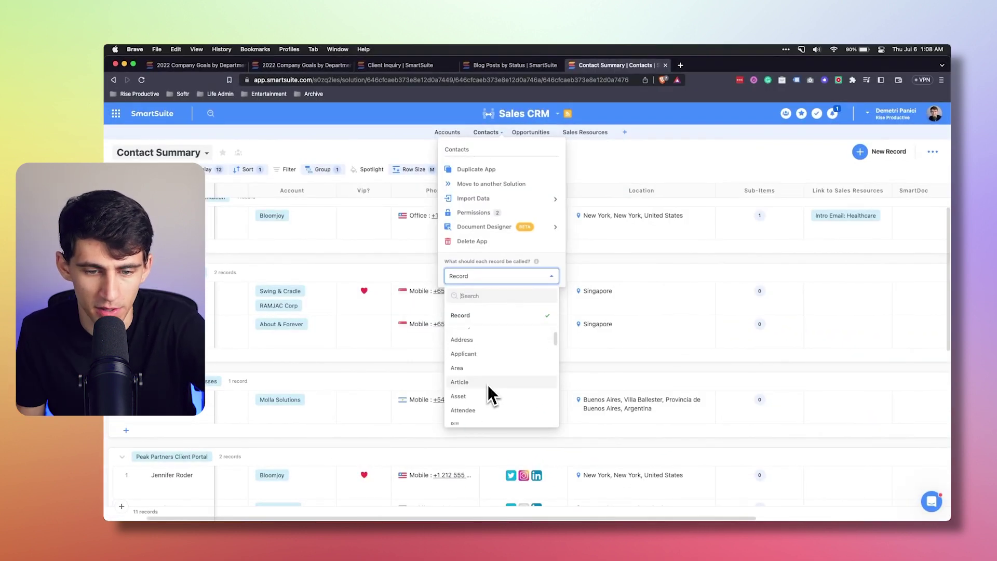
scroll(483, 378, "down", 5)
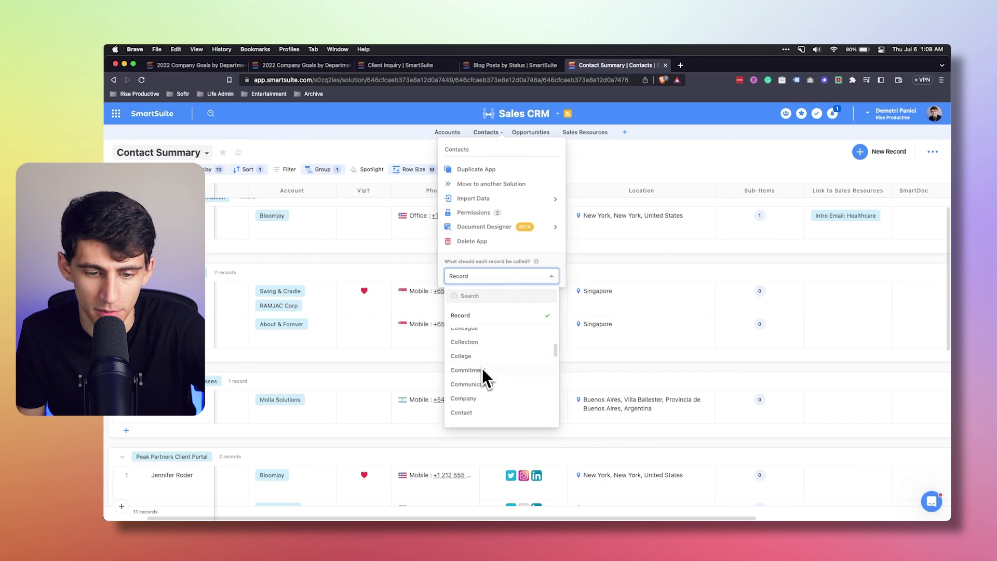
left_click(464, 405)
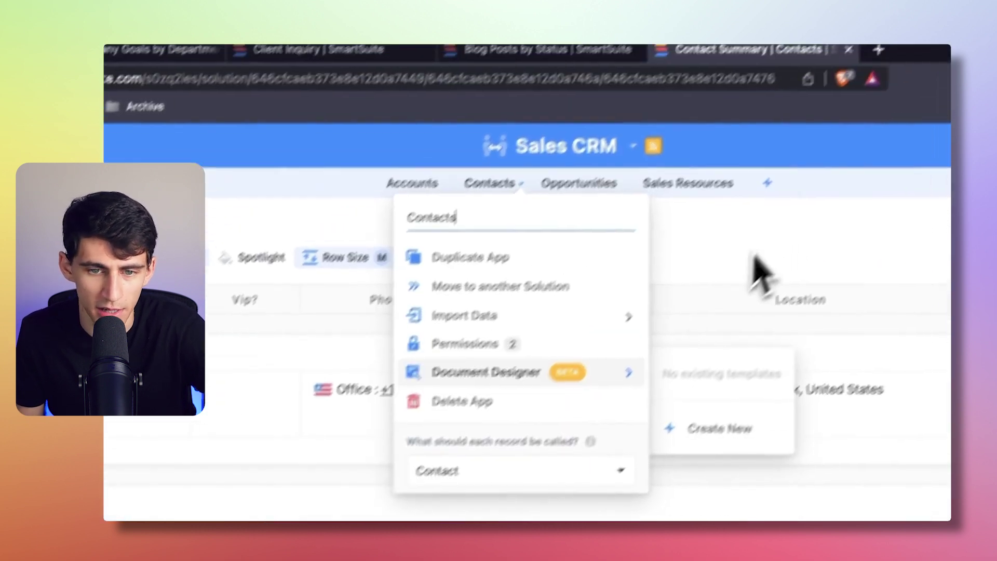
left_click(810, 218)
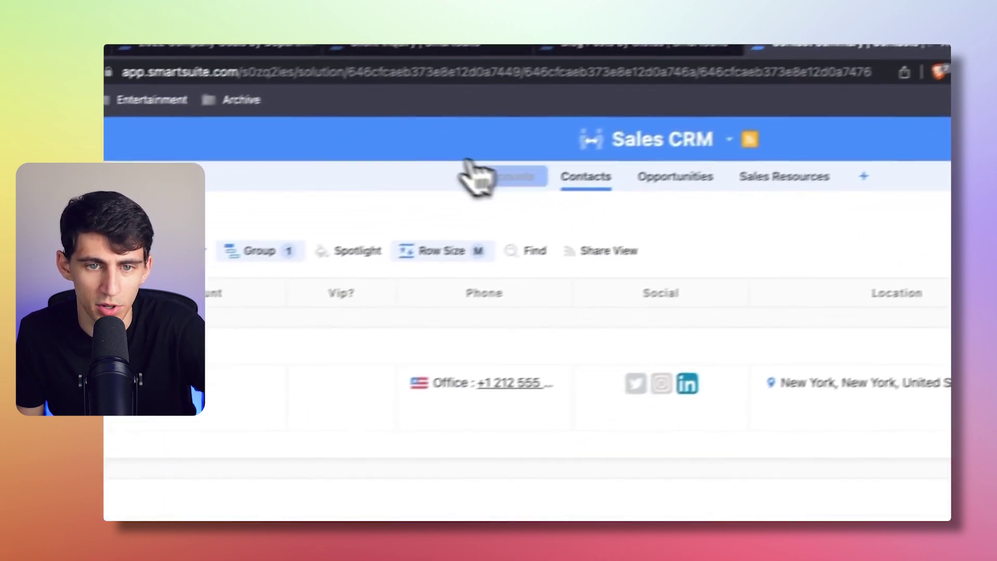
Step: Set the records in the Accounts app to be called Account
left_click(476, 139)
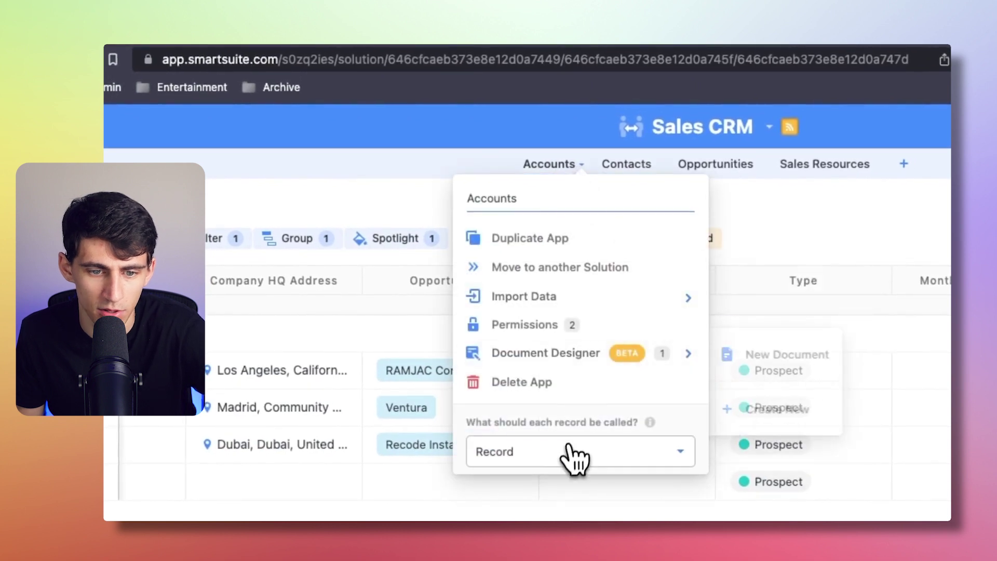
left_click(575, 457)
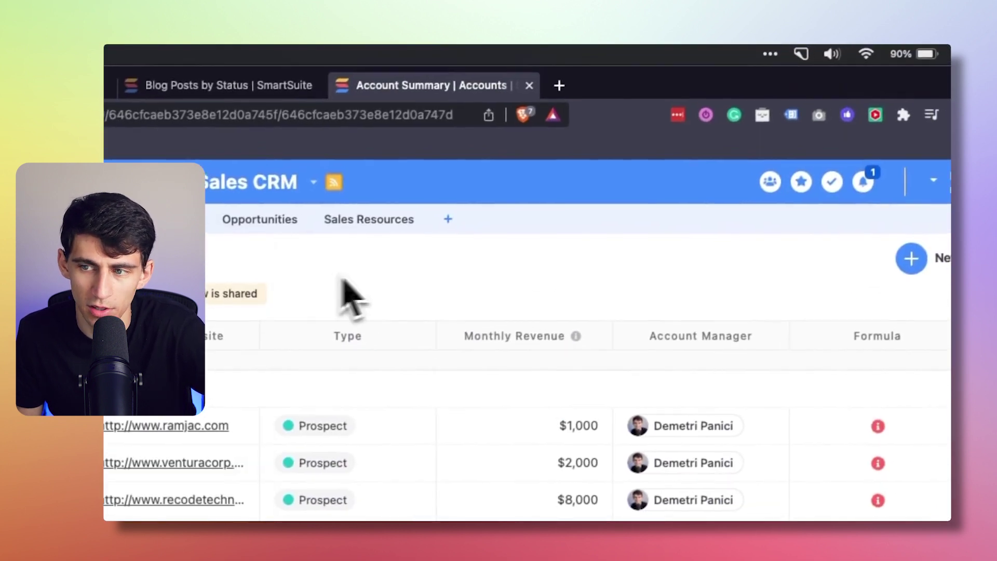
left_click(984, 260)
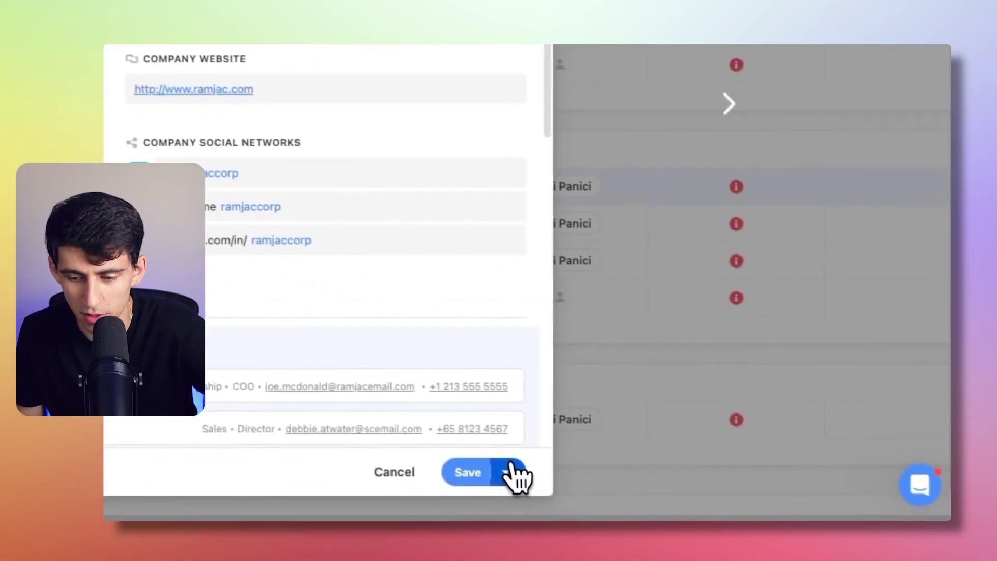
Step: Save the RAMJAC account, continue to the Ventura account, and change Ventura's company size
left_click(512, 470)
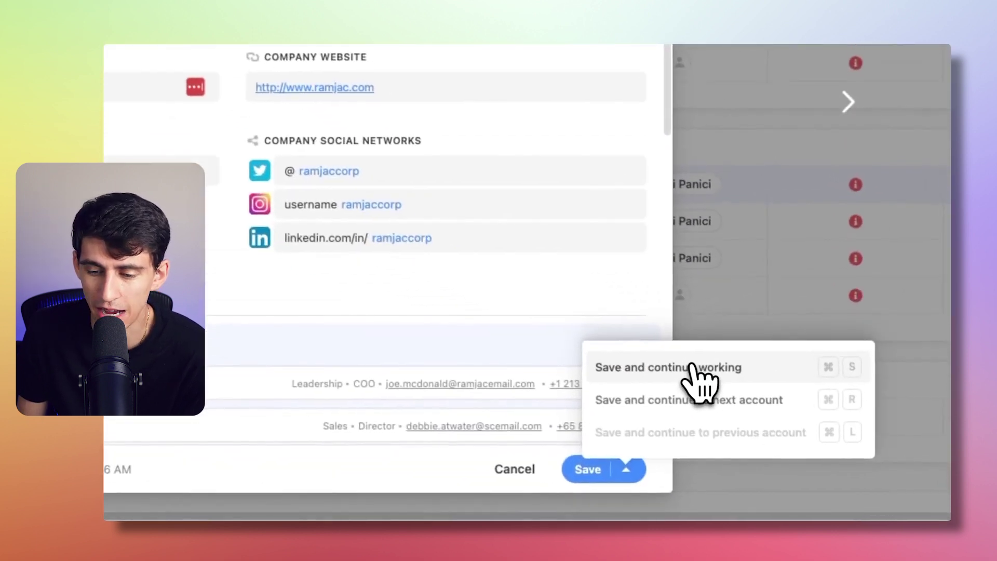
left_click(656, 363)
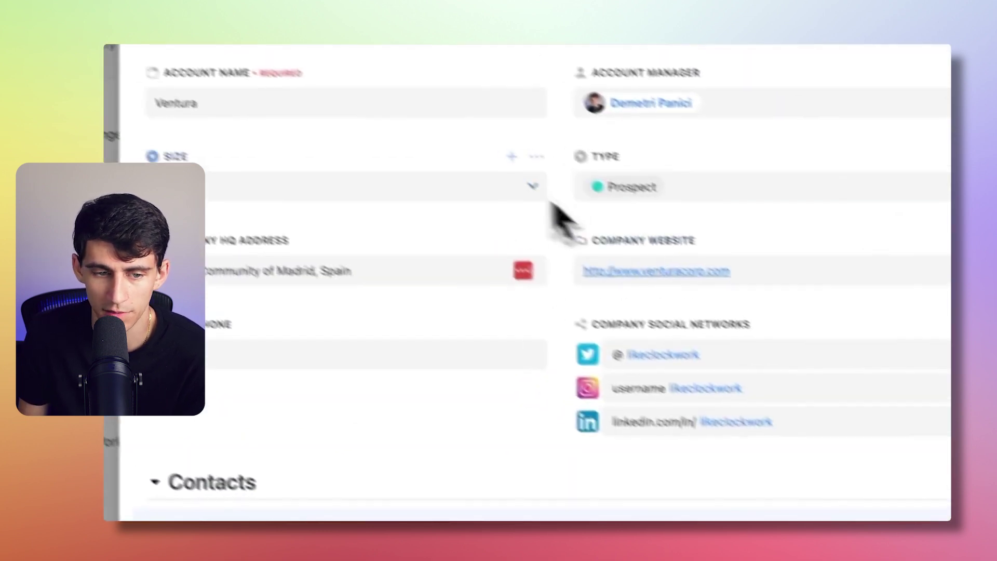
left_click(520, 186)
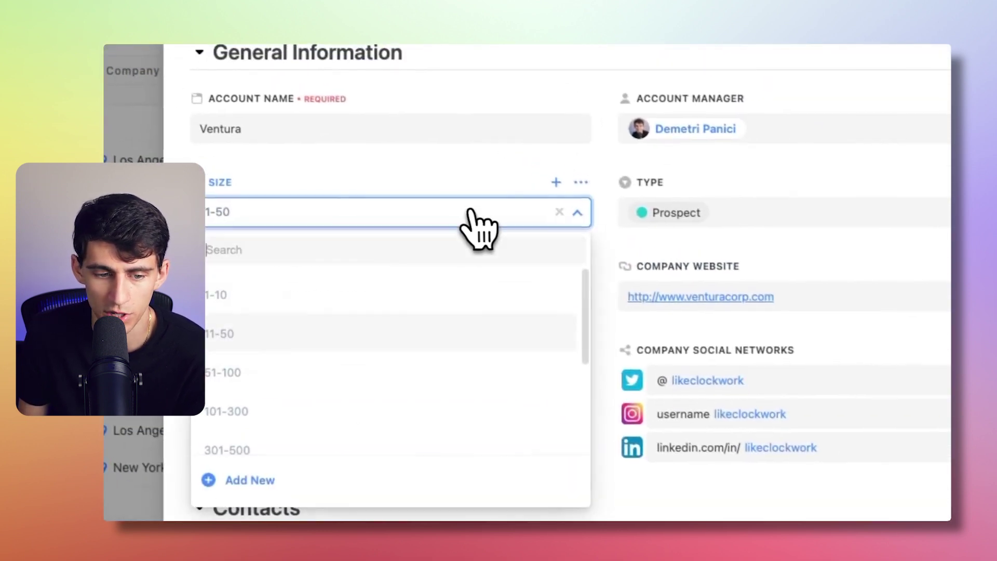
left_click(311, 341)
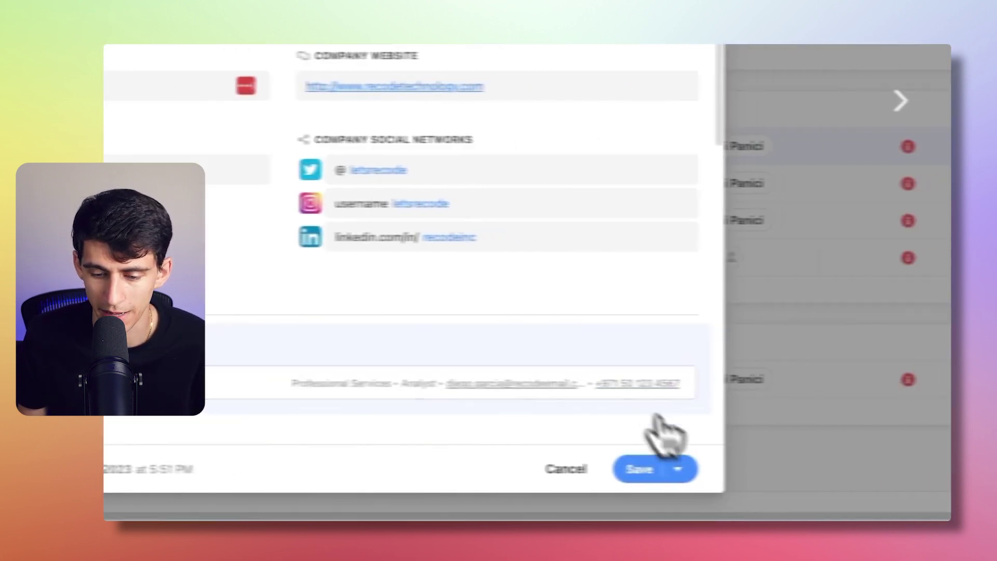
Step: Save the Recode account and continue working in the same record
left_click(826, 469)
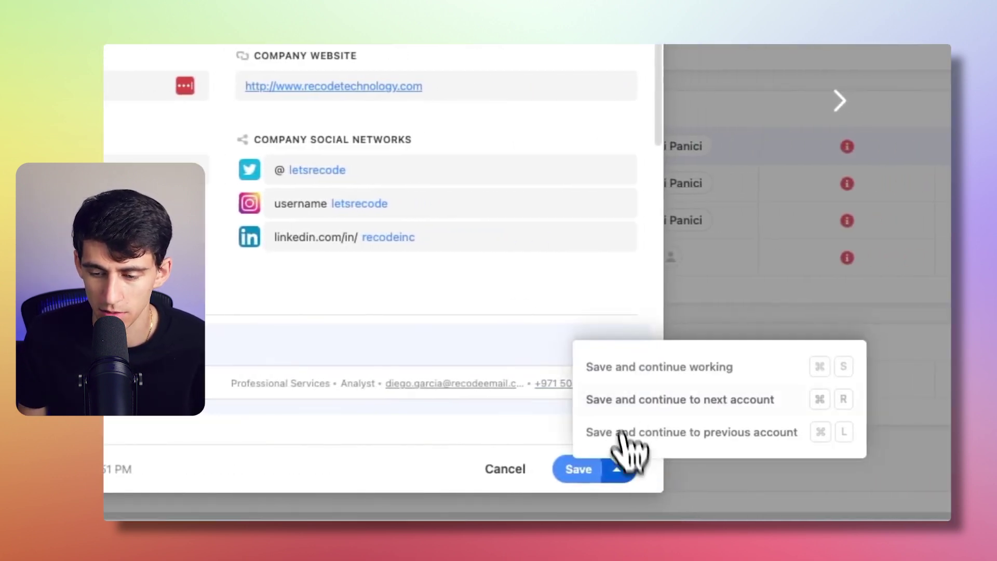
left_click(628, 368)
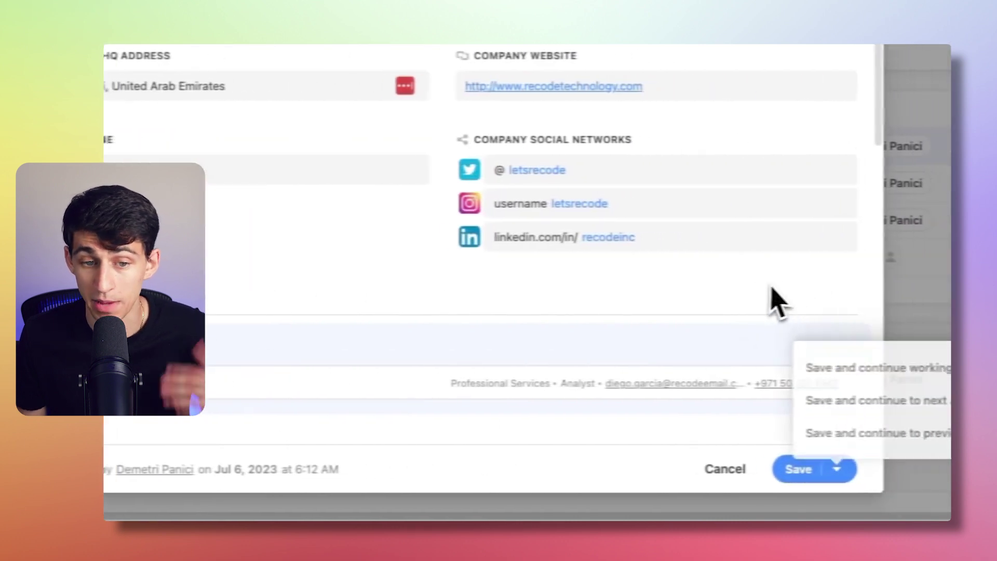
left_click(770, 300)
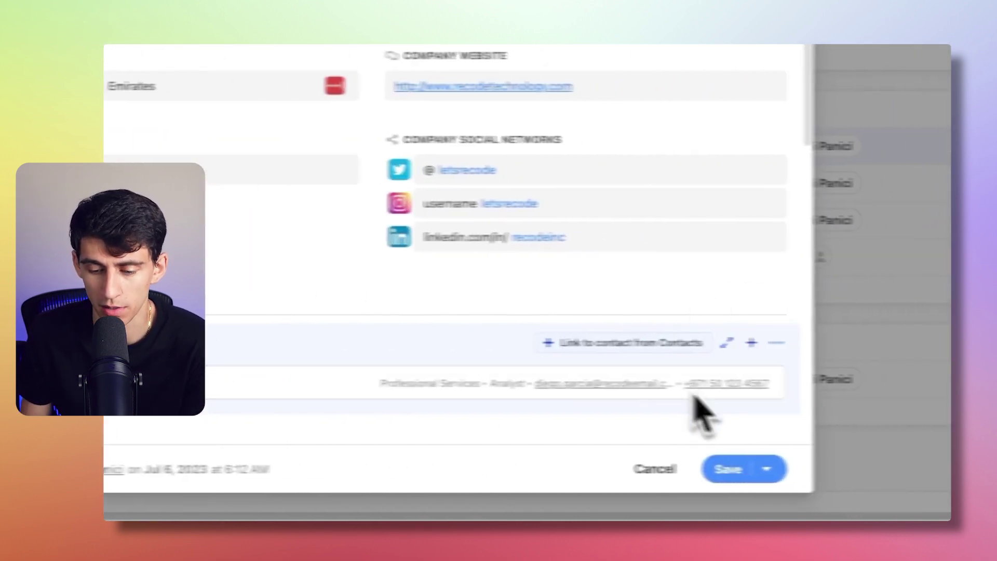
left_click(777, 469)
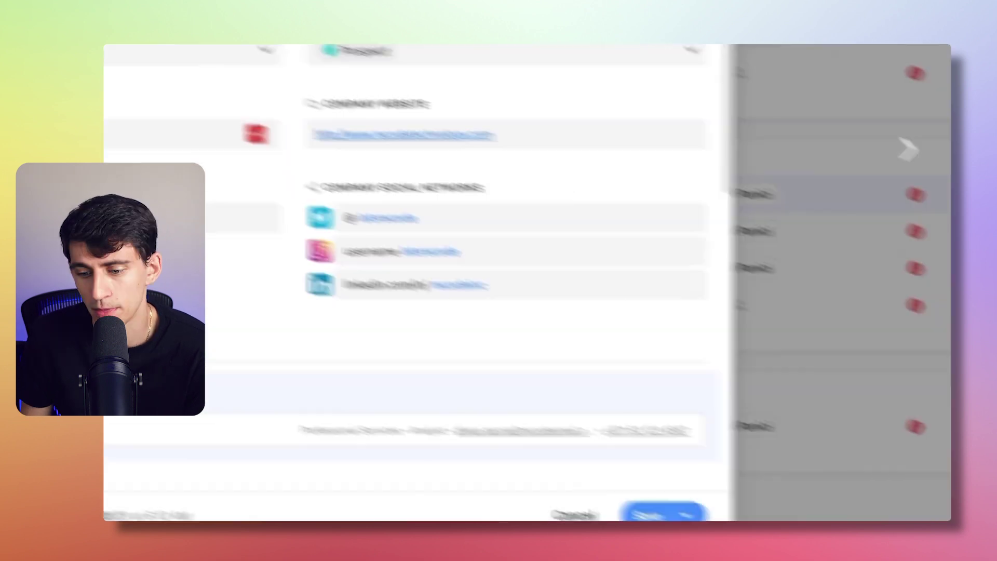
left_click(660, 469)
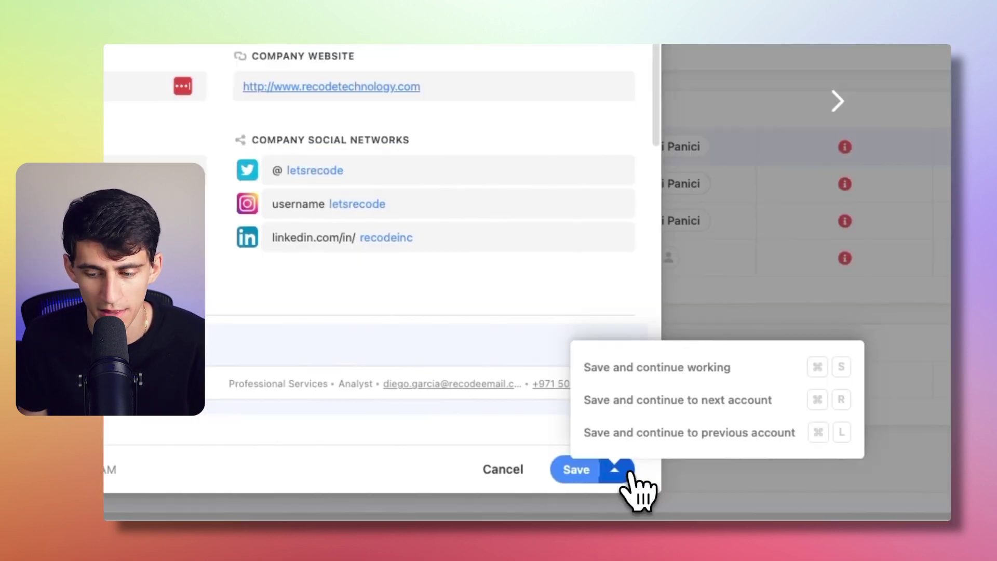
left_click(192, 269)
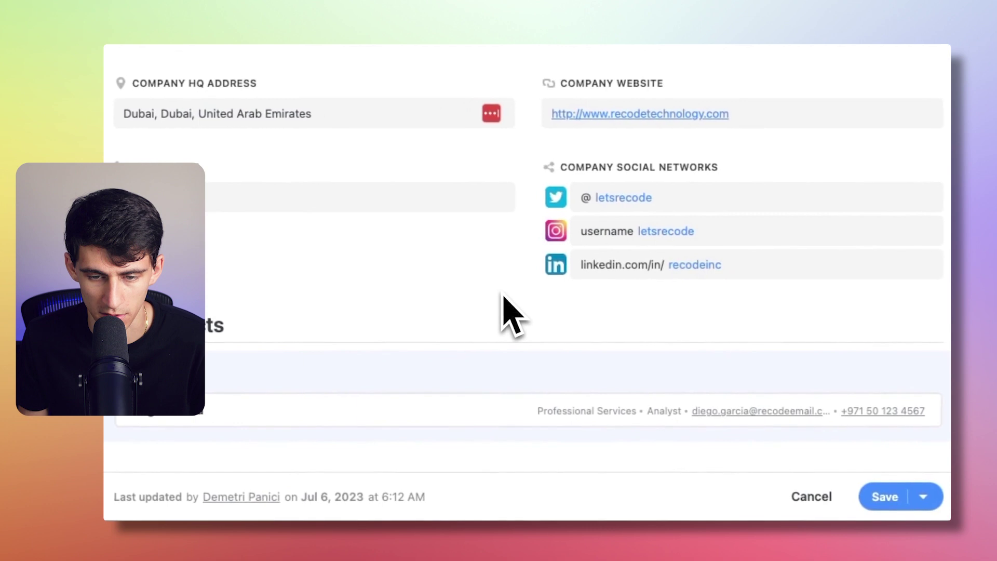
left_click(925, 497)
left_click(462, 311)
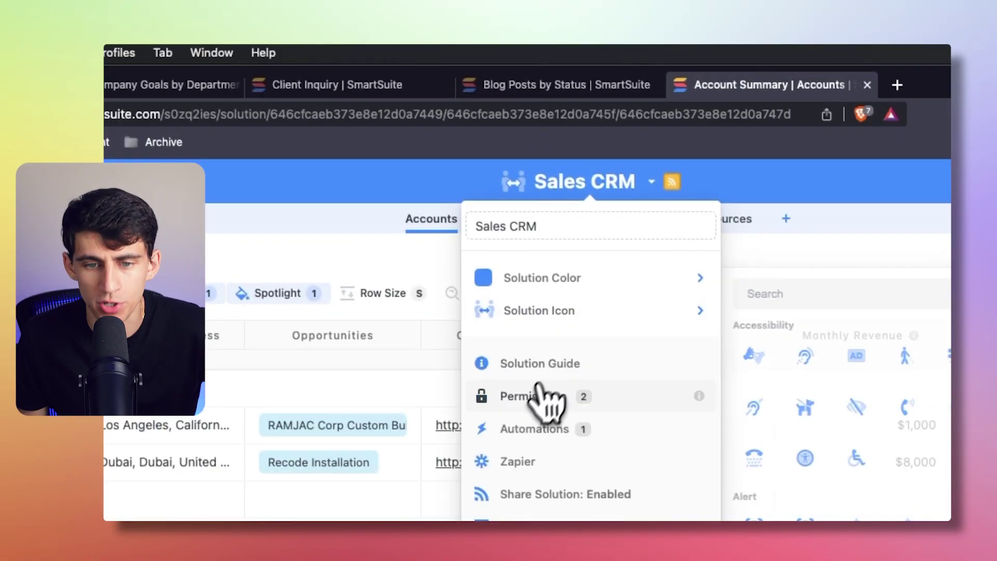
Step: Add a member with Assignee access under the Advanced permissions of the Sales CRM solution, and close the permissions dialog
left_click(490, 397)
left_click(346, 327)
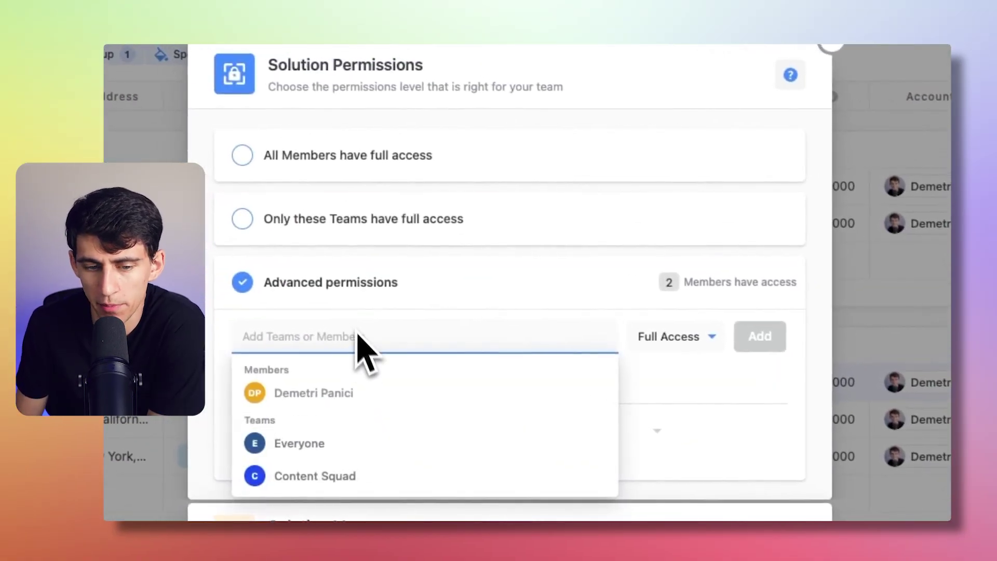
left_click(330, 401)
left_click(706, 338)
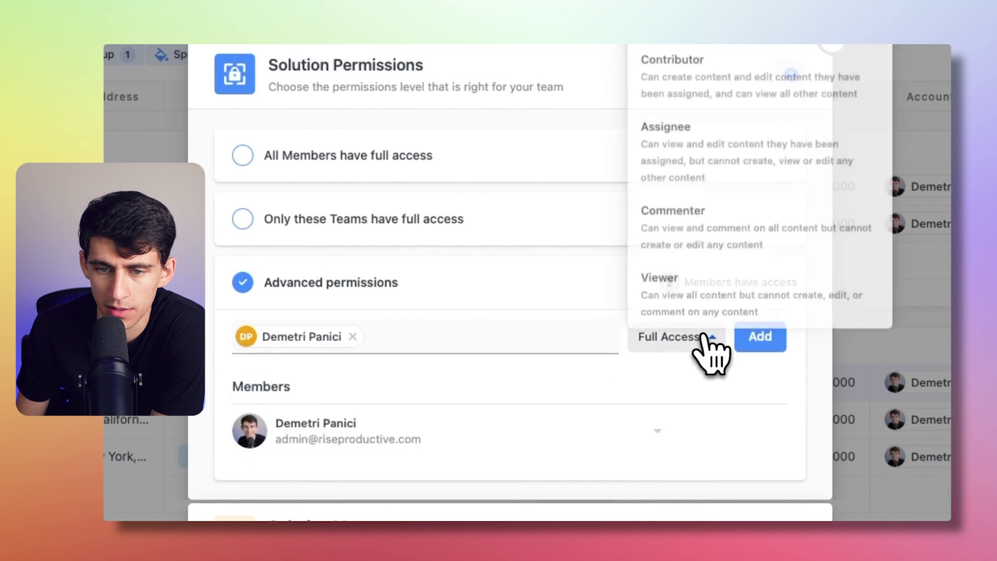
left_click(693, 184)
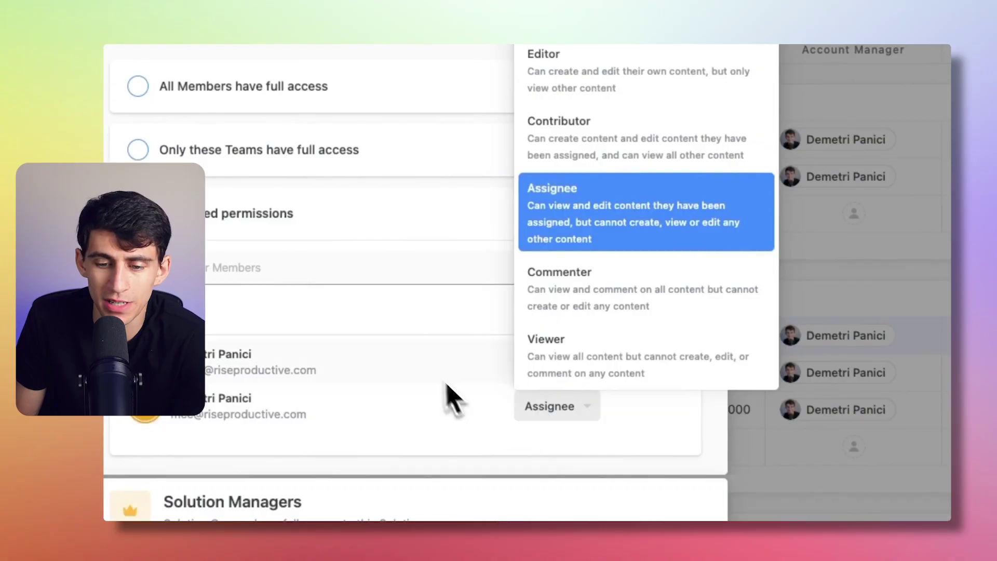
left_click(502, 402)
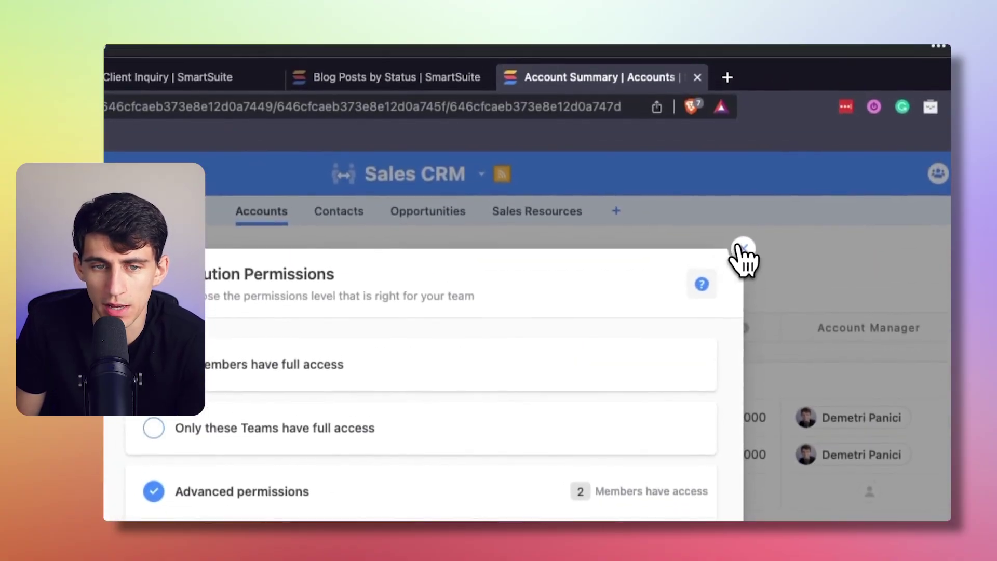
left_click(740, 251)
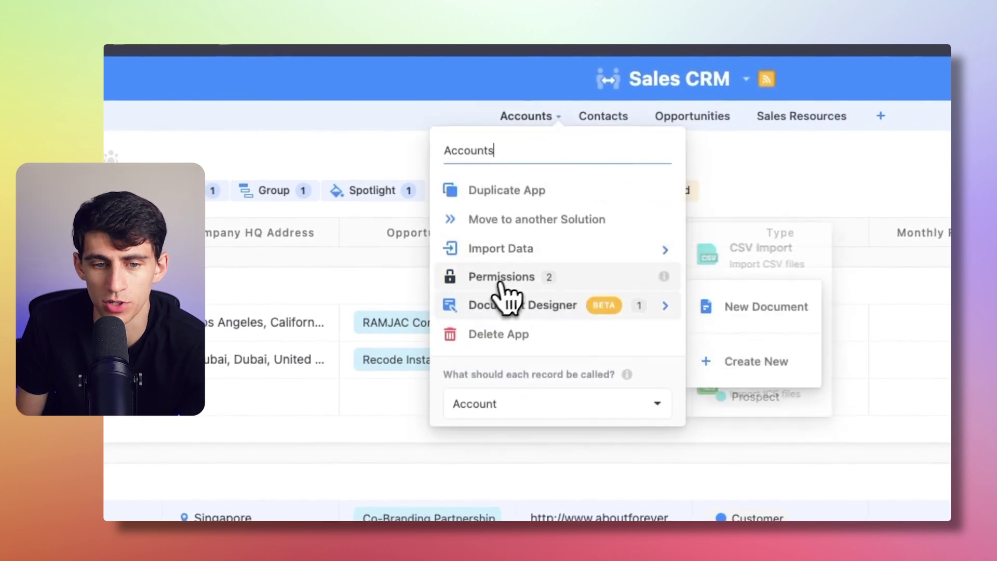
Step: Set the Accounts app's permissions to Inherit from Solution and save them
left_click(499, 279)
left_click(355, 333)
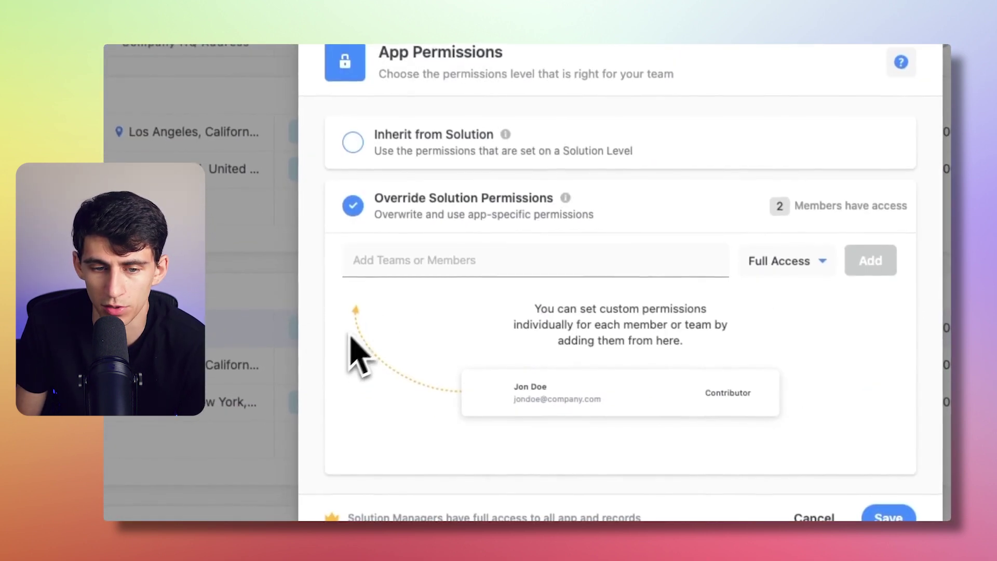
left_click(311, 200)
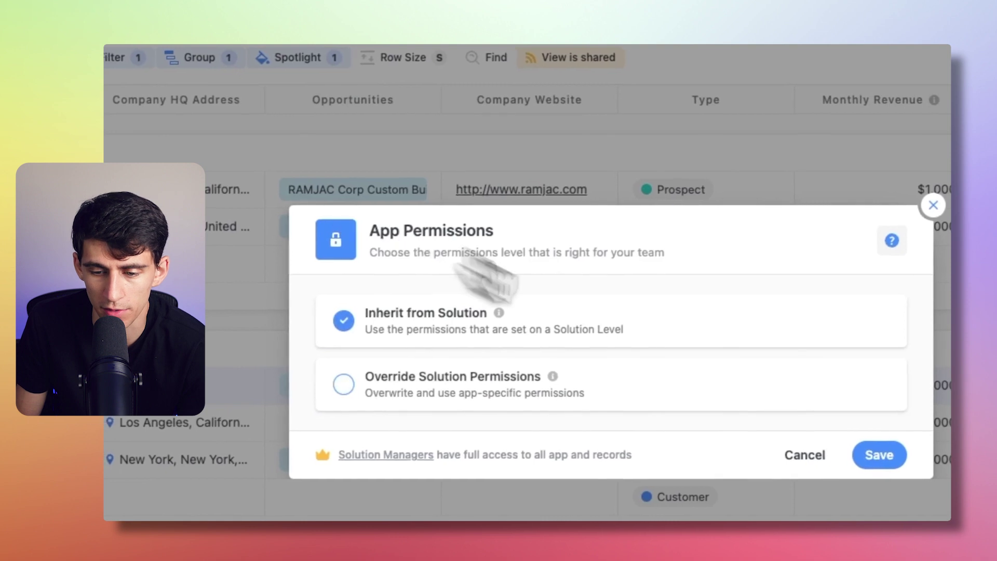
left_click(857, 454)
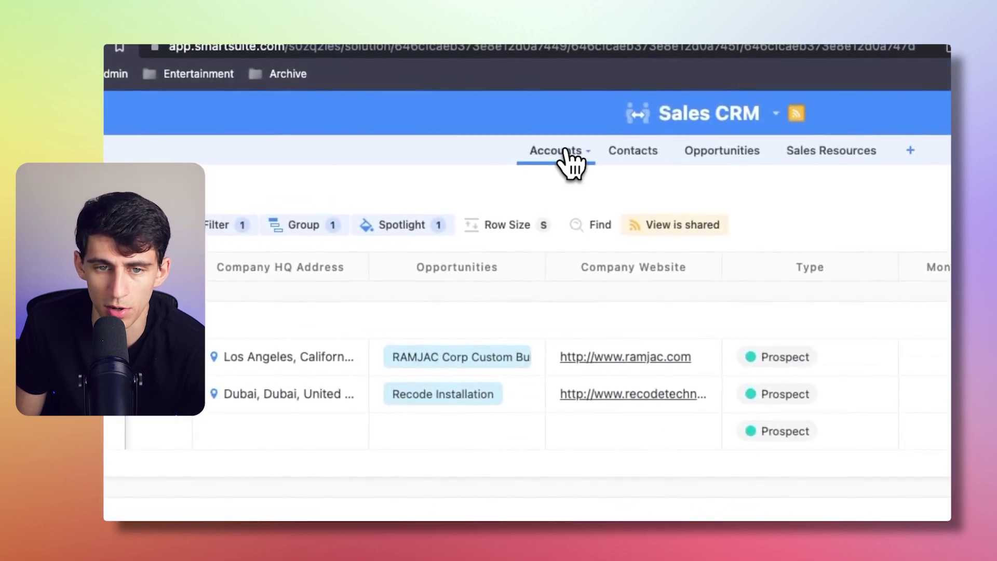
Step: Set the Accounts app to Override Solution Permissions and select a member for custom access
left_click(579, 153)
left_click(543, 312)
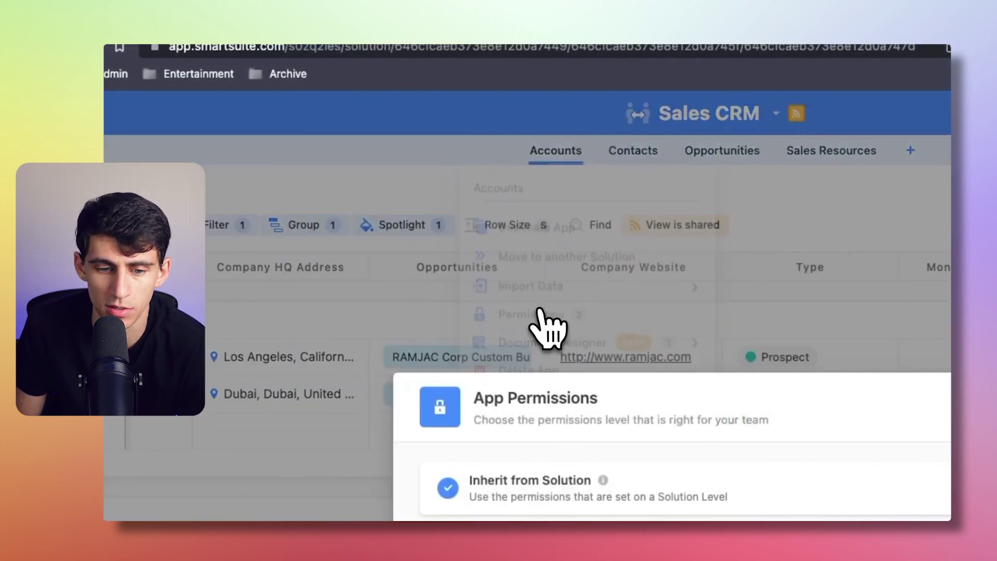
left_click(597, 463)
left_click(597, 263)
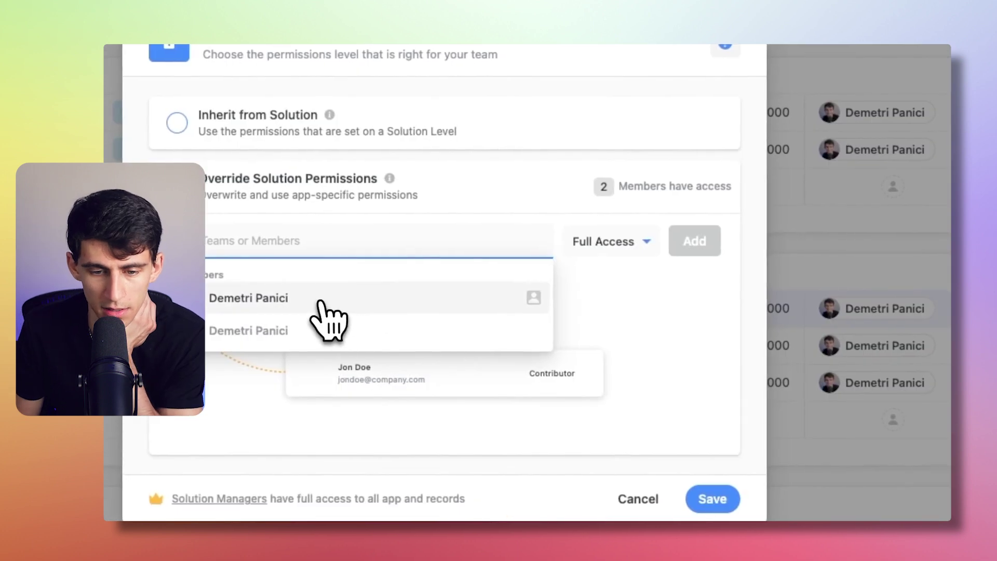
left_click(329, 307)
Step: Choose Assignee + as the selected member's access level, with Account Manager as the Assign To field
left_click(580, 249)
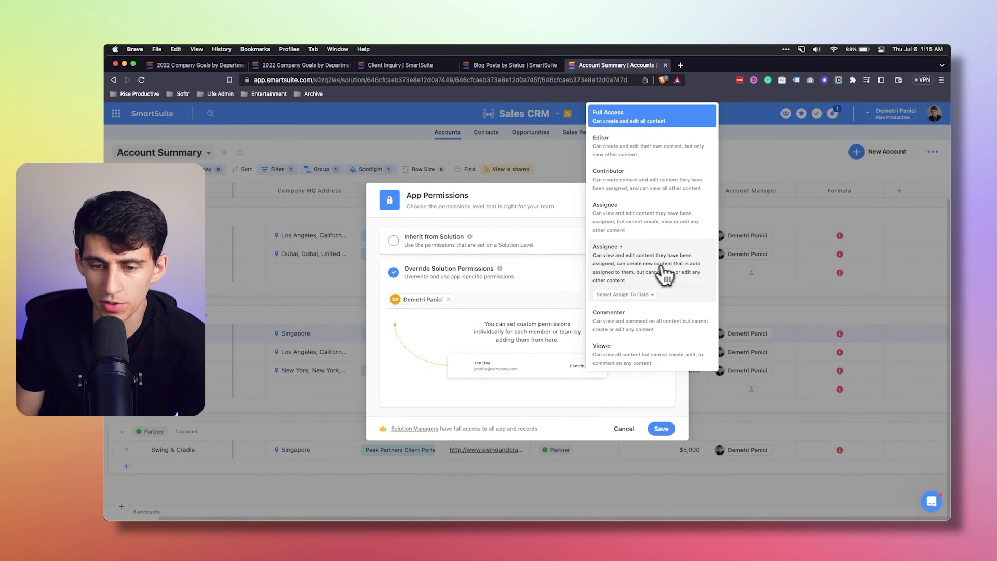
left_click(625, 295)
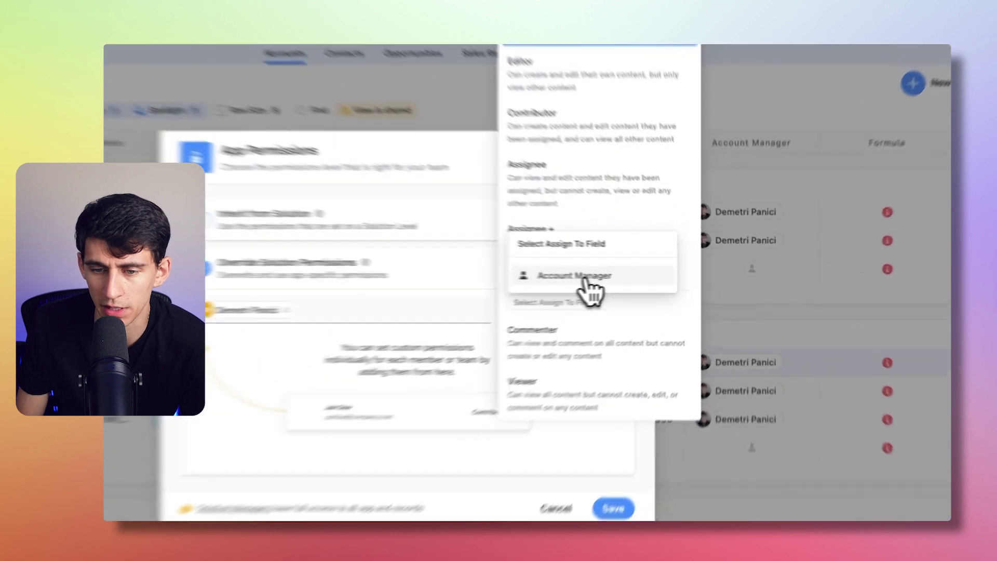
left_click(646, 277)
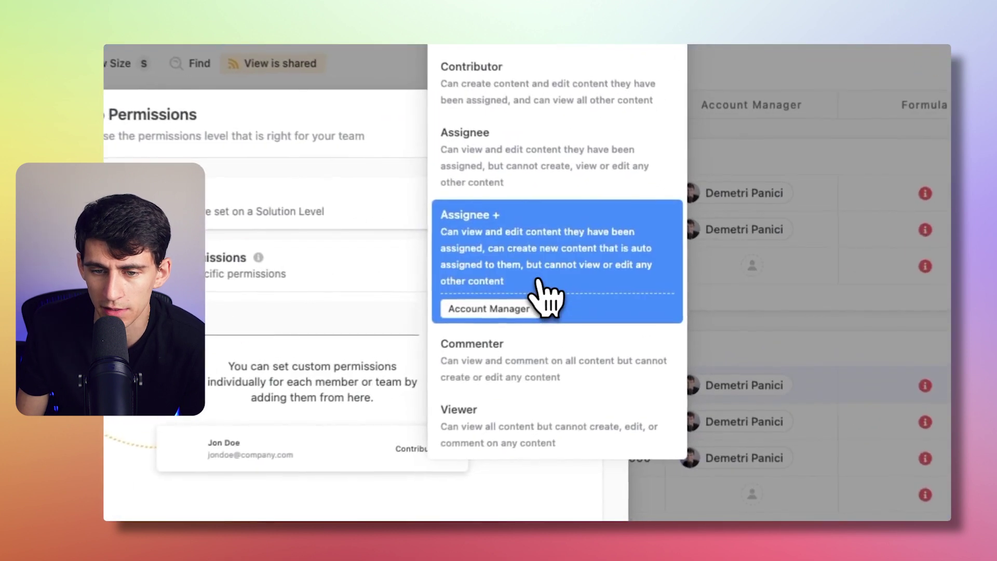